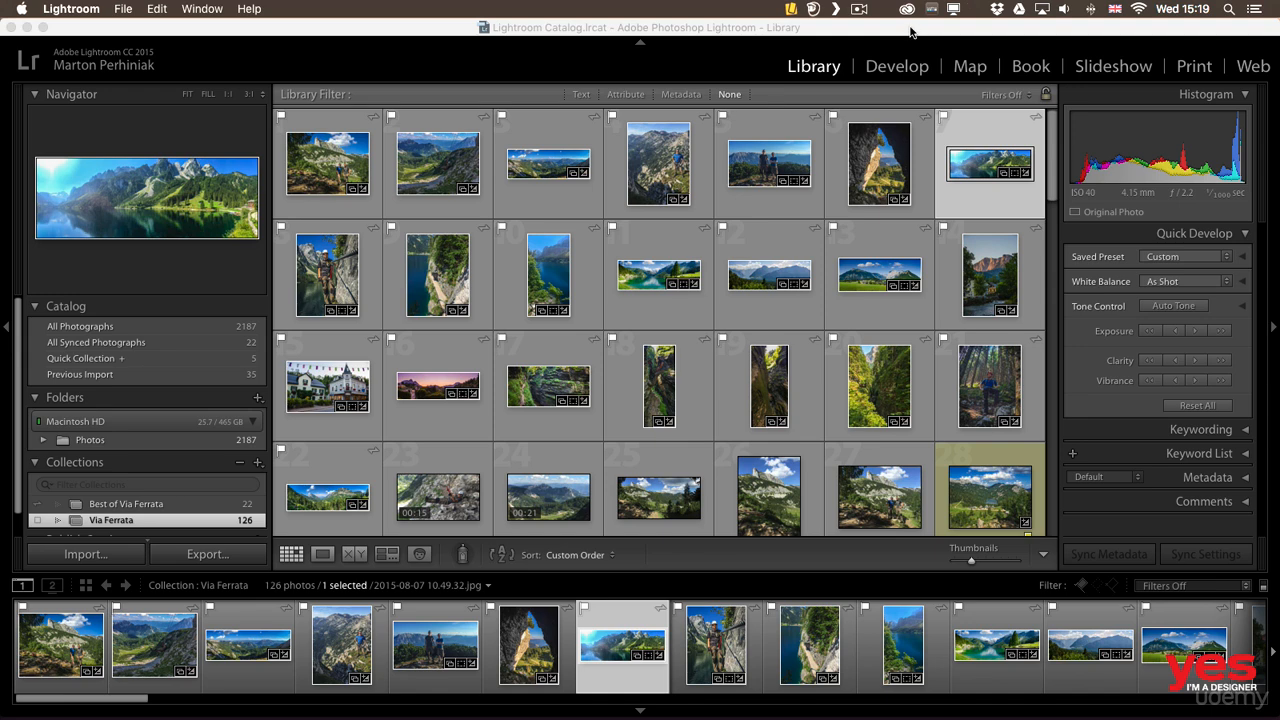
Look through the installed apps listed in Creative Cloud and return to Lightroom
left_click(906, 9)
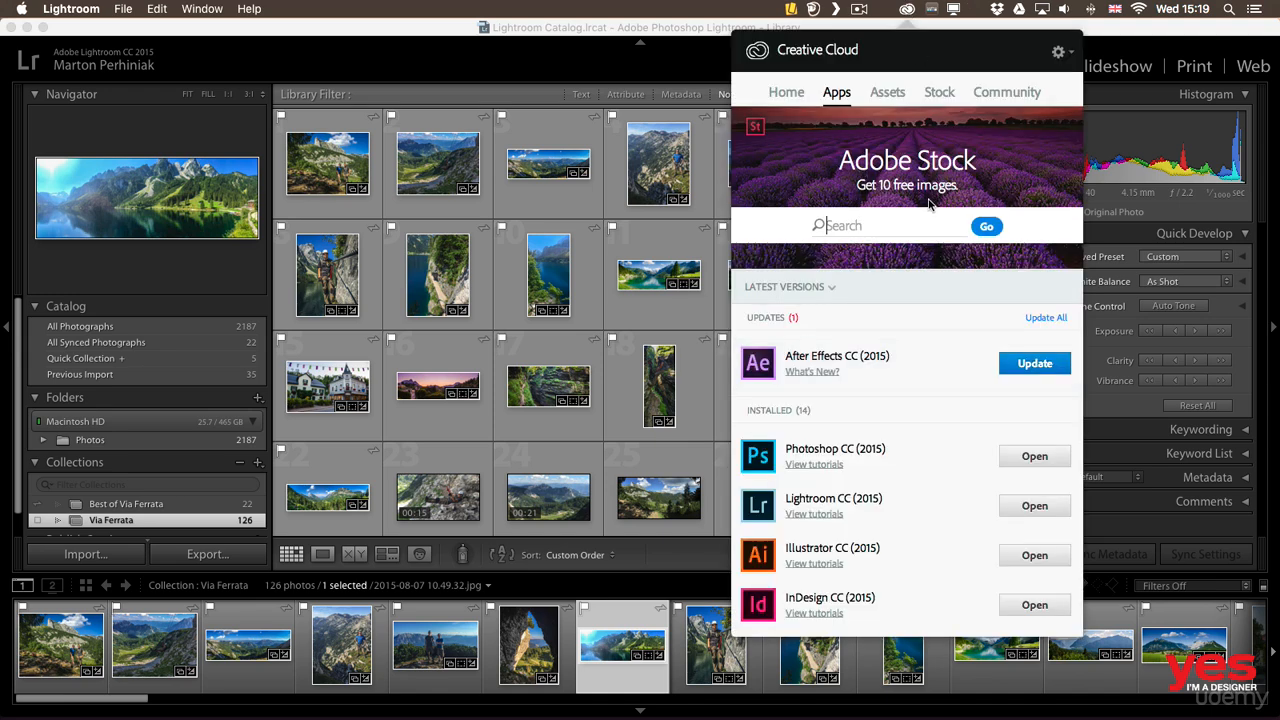
scroll(914, 283, "down", 5)
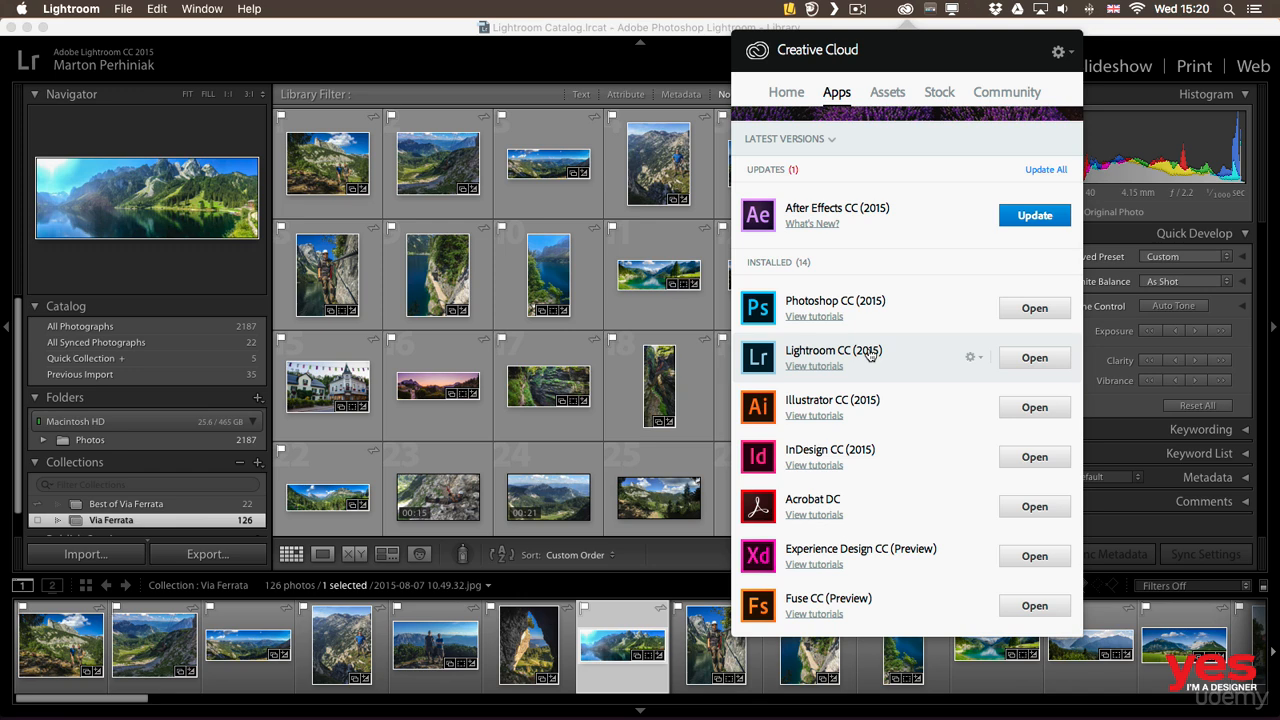
left_click(498, 68)
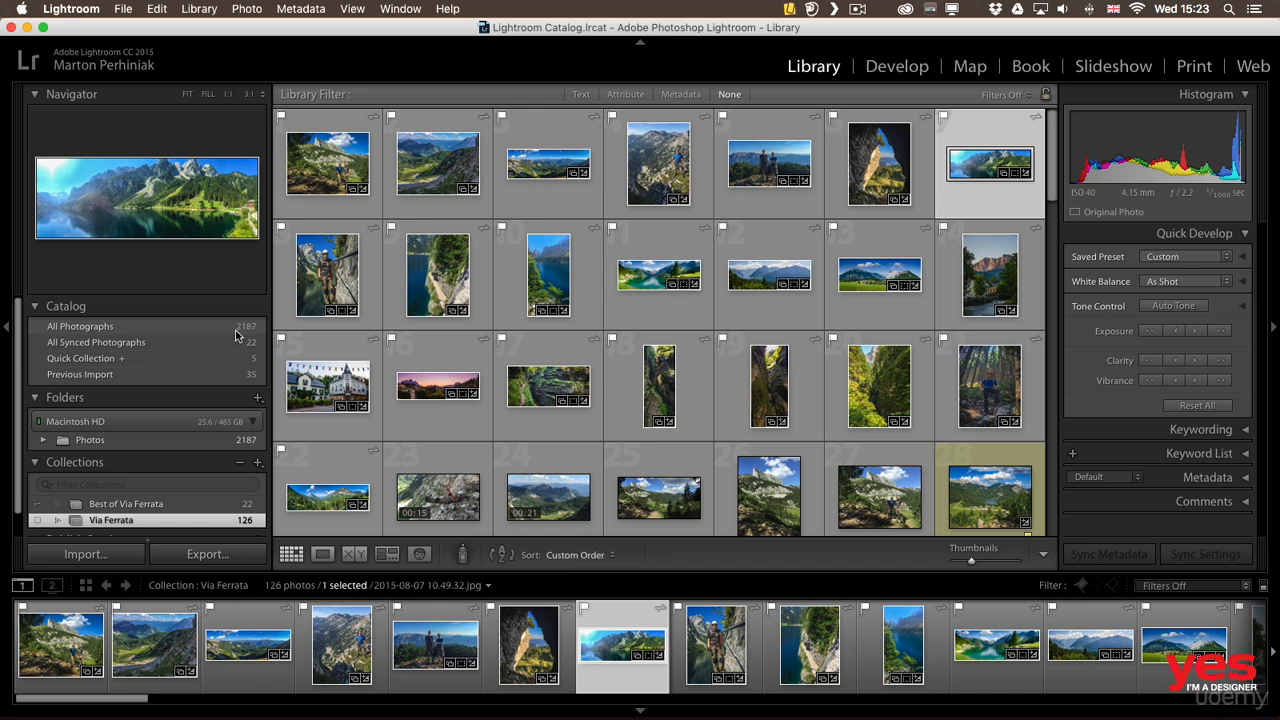
Review the Basic adjustments of the selected lake panorama in the Develop module and return to the Library
left_click(885, 68)
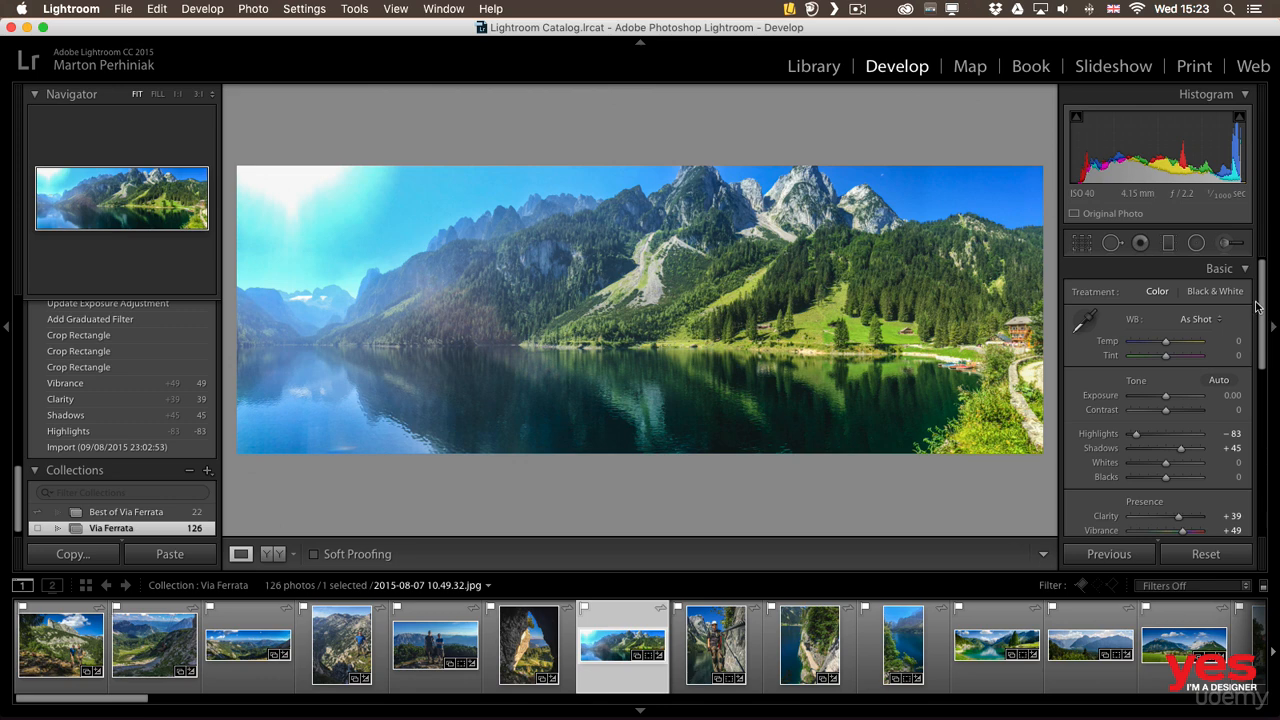
scroll(1257, 310, "down", 5)
scroll(1257, 318, "up", 3)
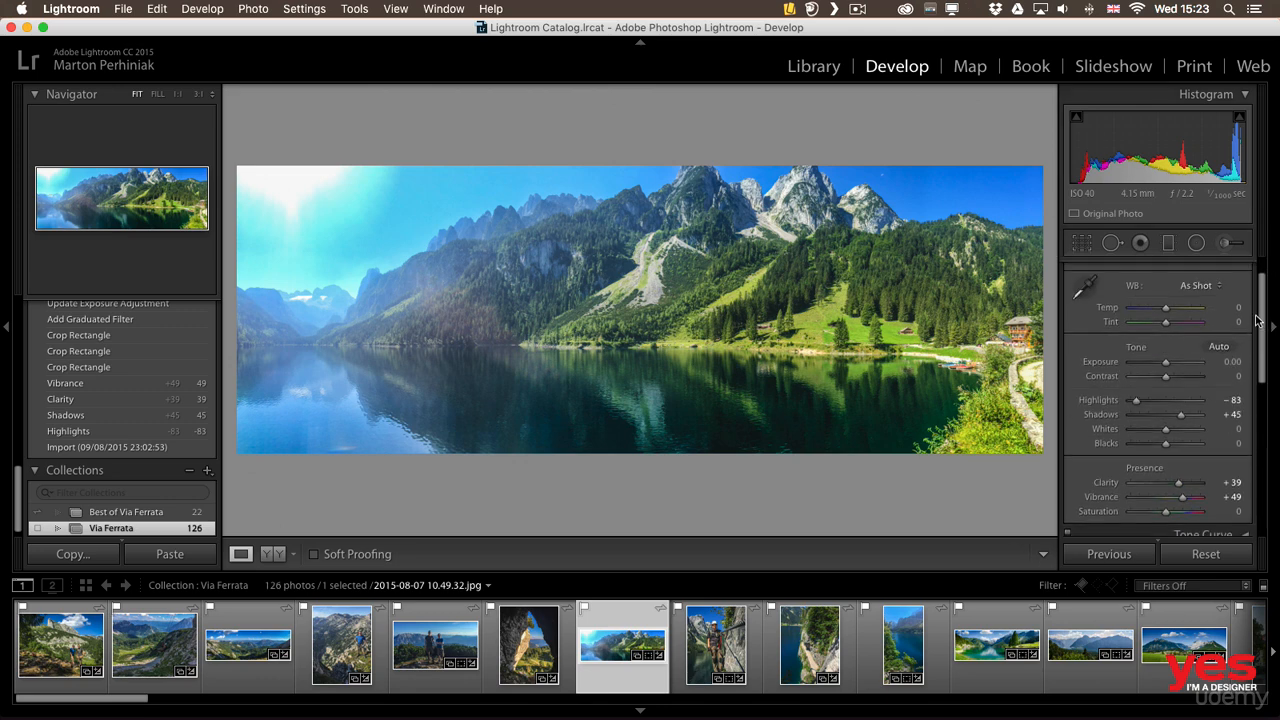
scroll(1257, 320, "up", 2)
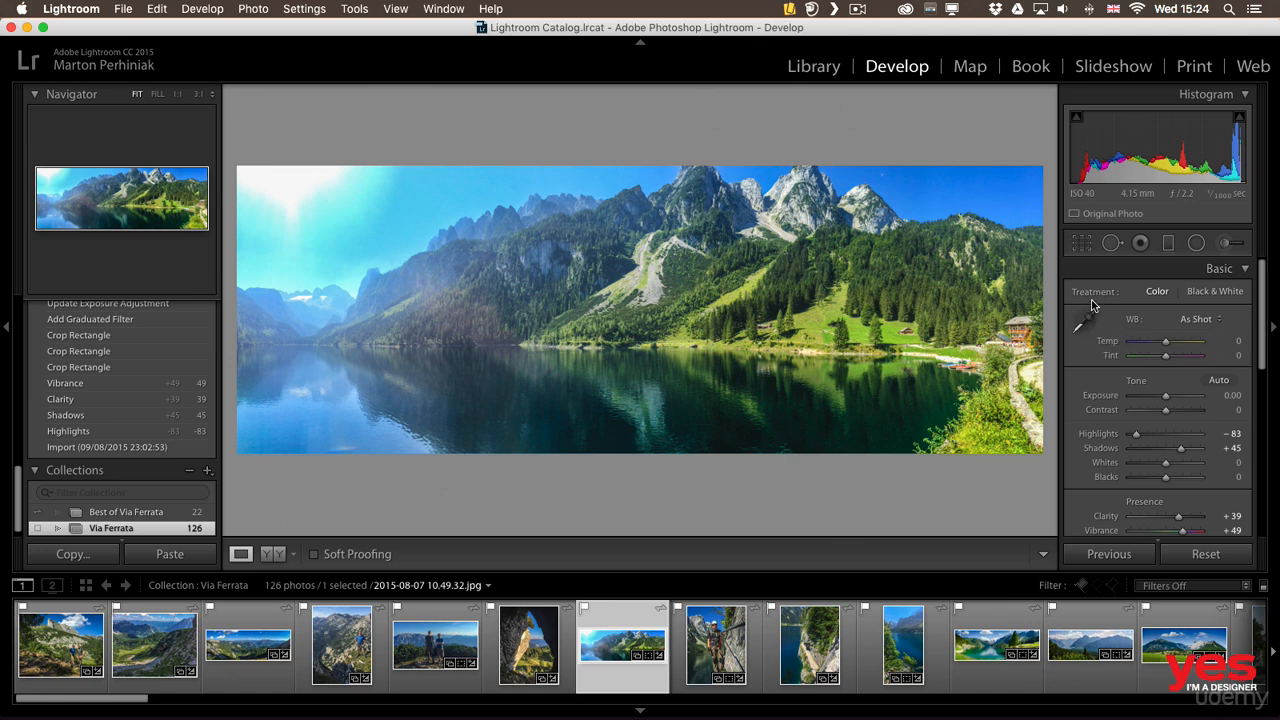
left_click(811, 67)
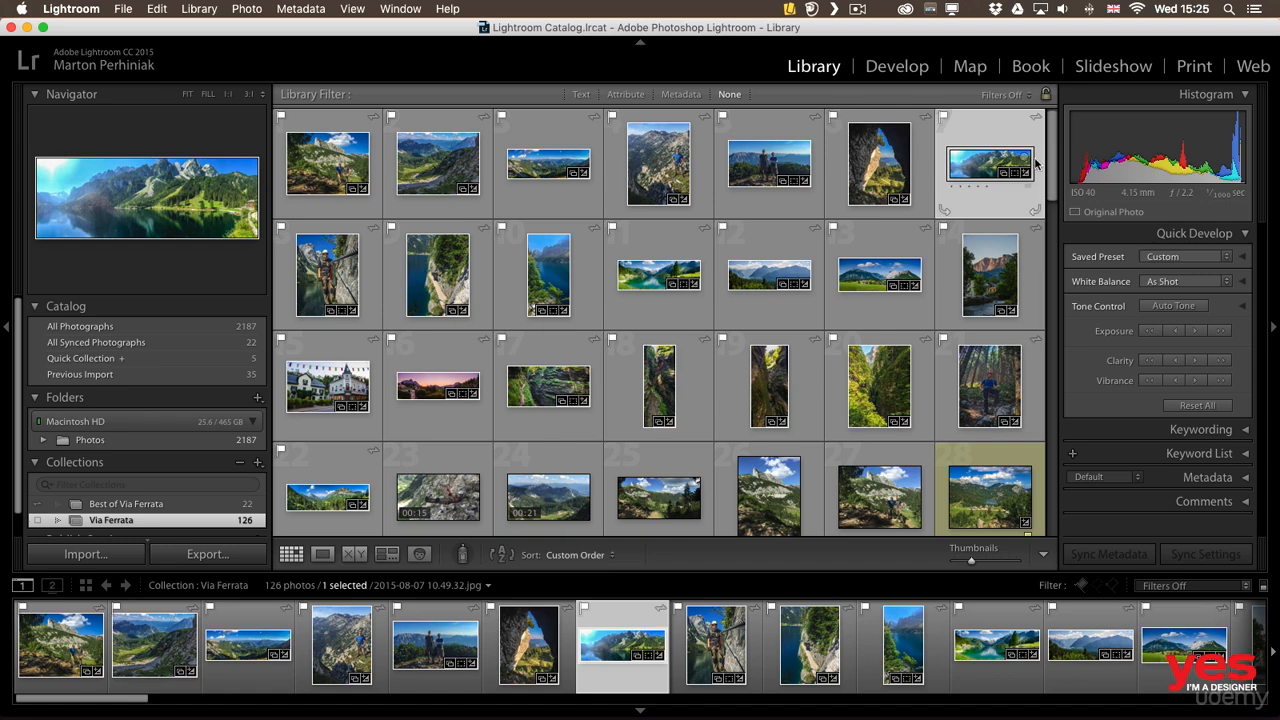
Open the Quick Collection and show its first photo in Loupe view
left_click_drag(1053, 166, 1053, 320)
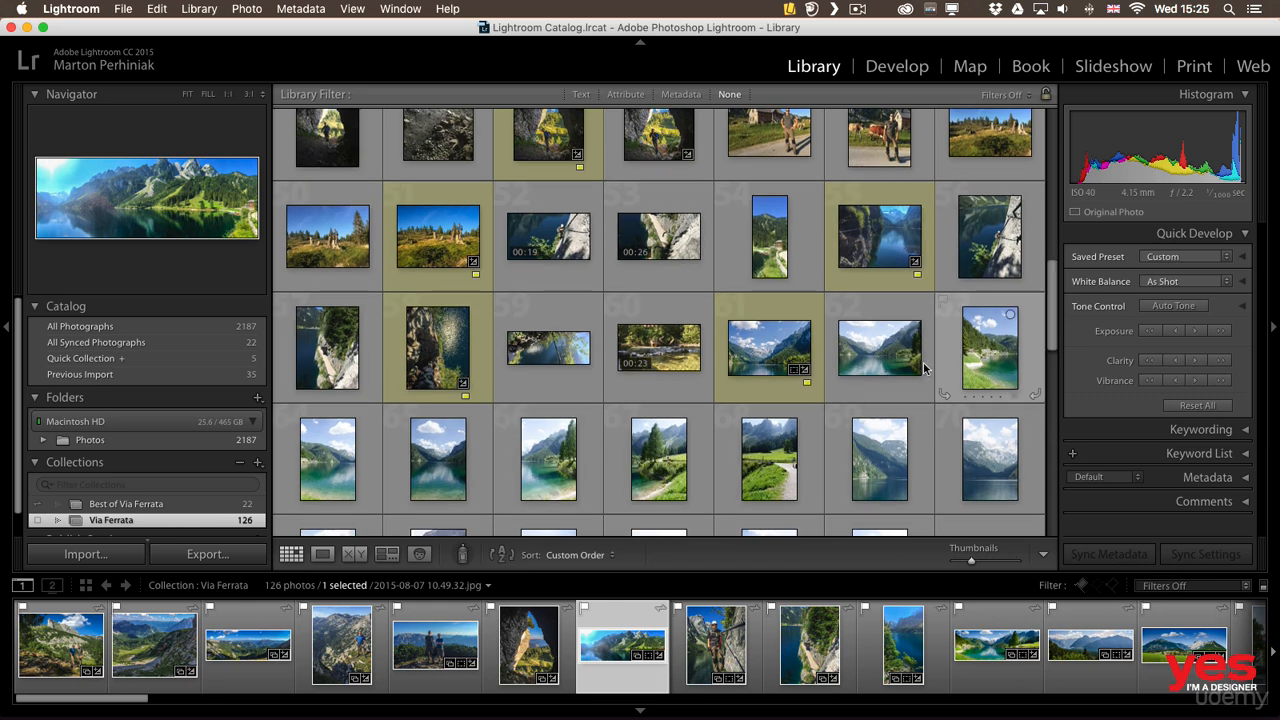
left_click(188, 358)
left_click(345, 258)
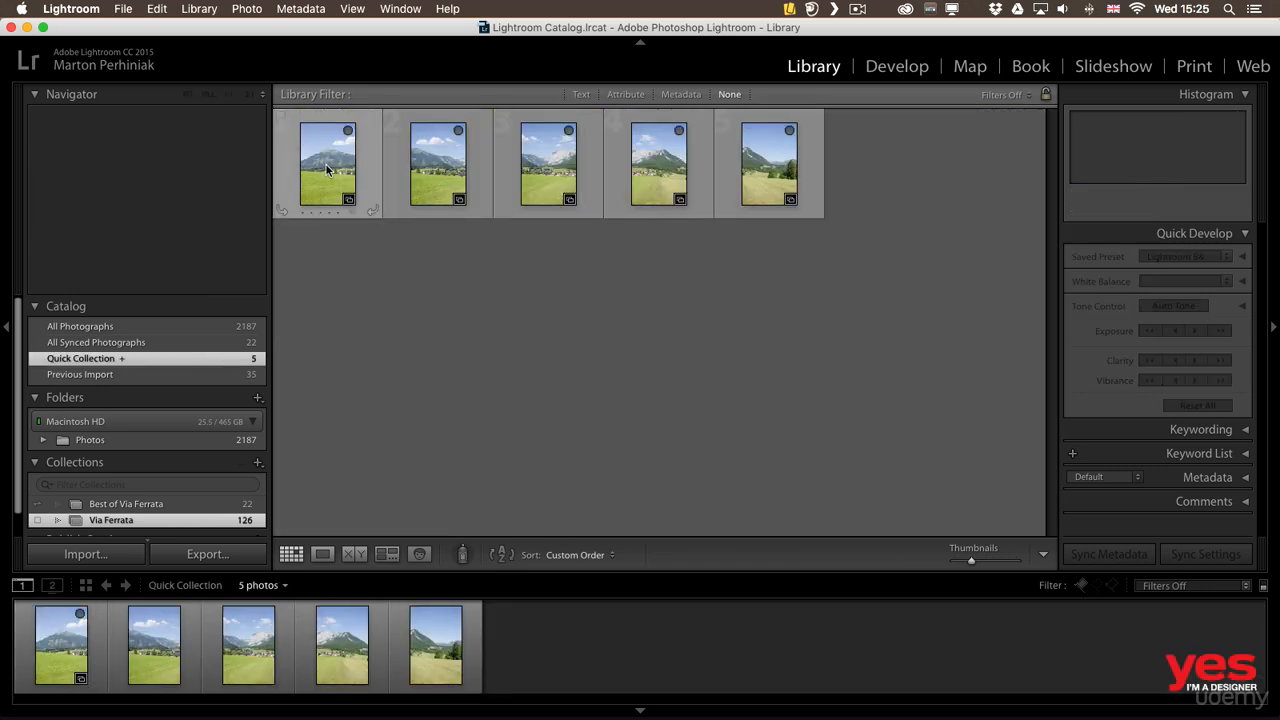
left_click(328, 170)
double_click(326, 170)
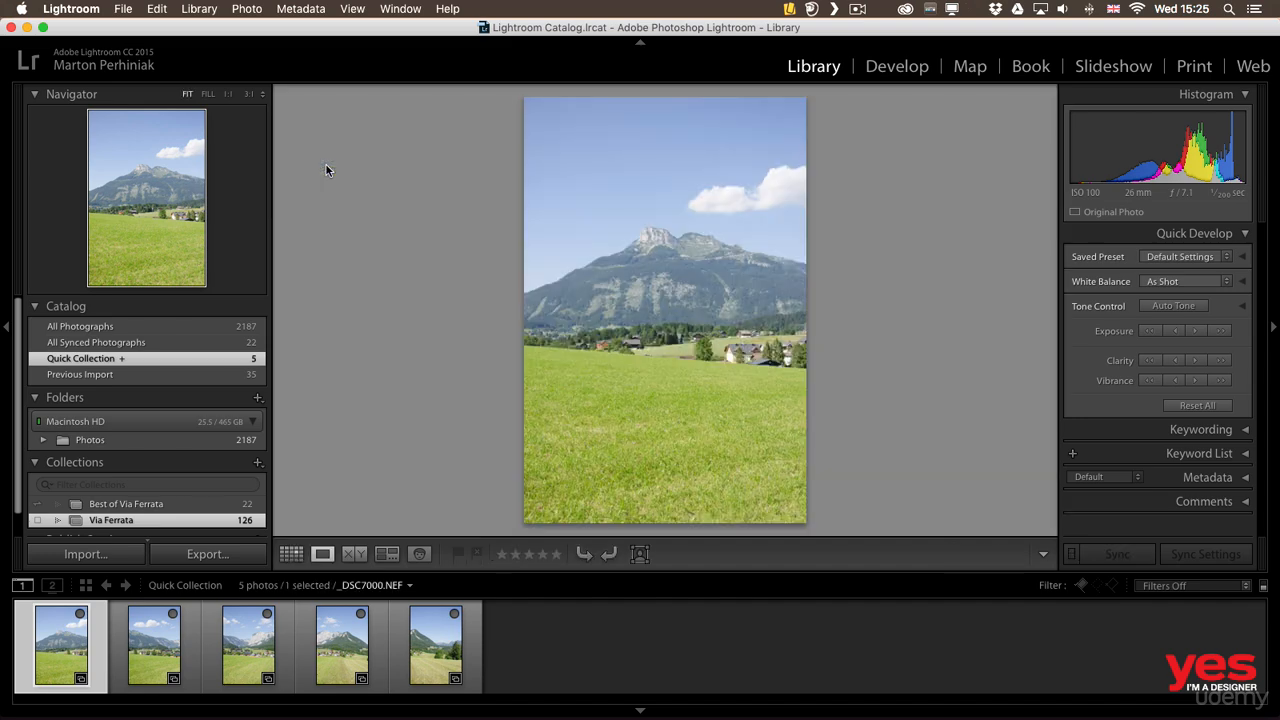
Page through the vertical mountain shots in Loupe view and go back to the first one
key("Right")
key("Right")
key("Right")
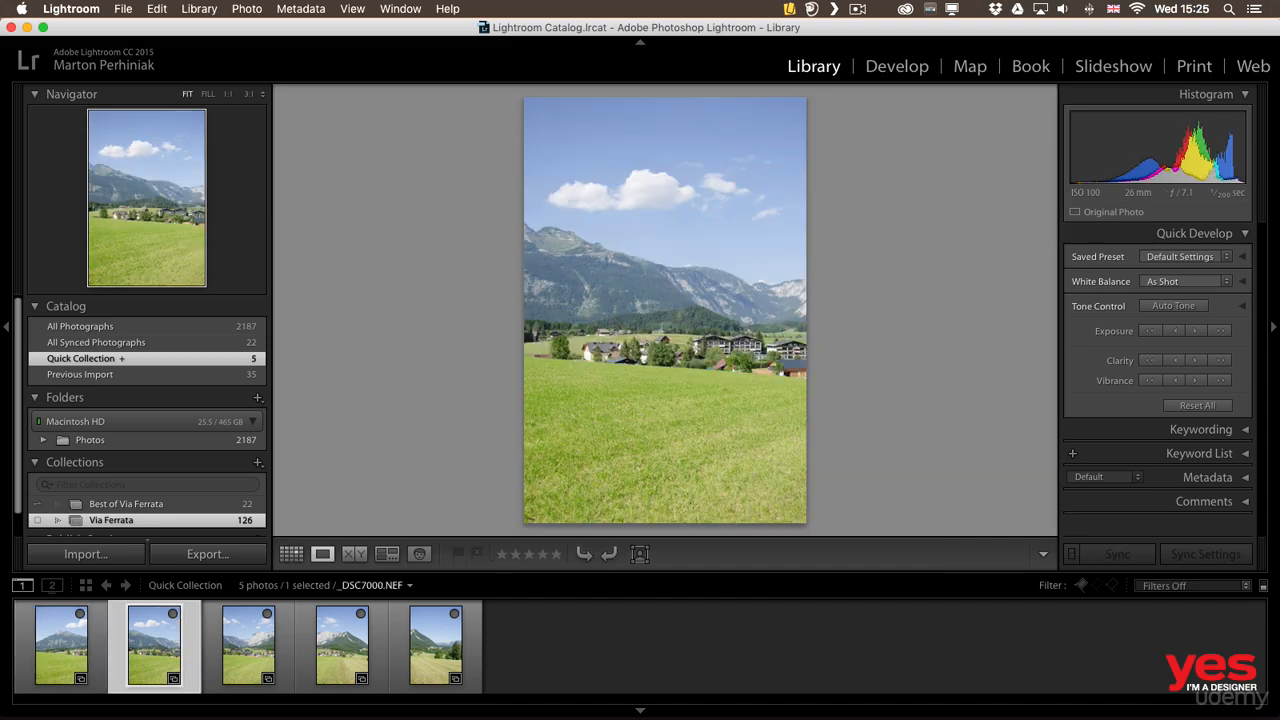
key("Right")
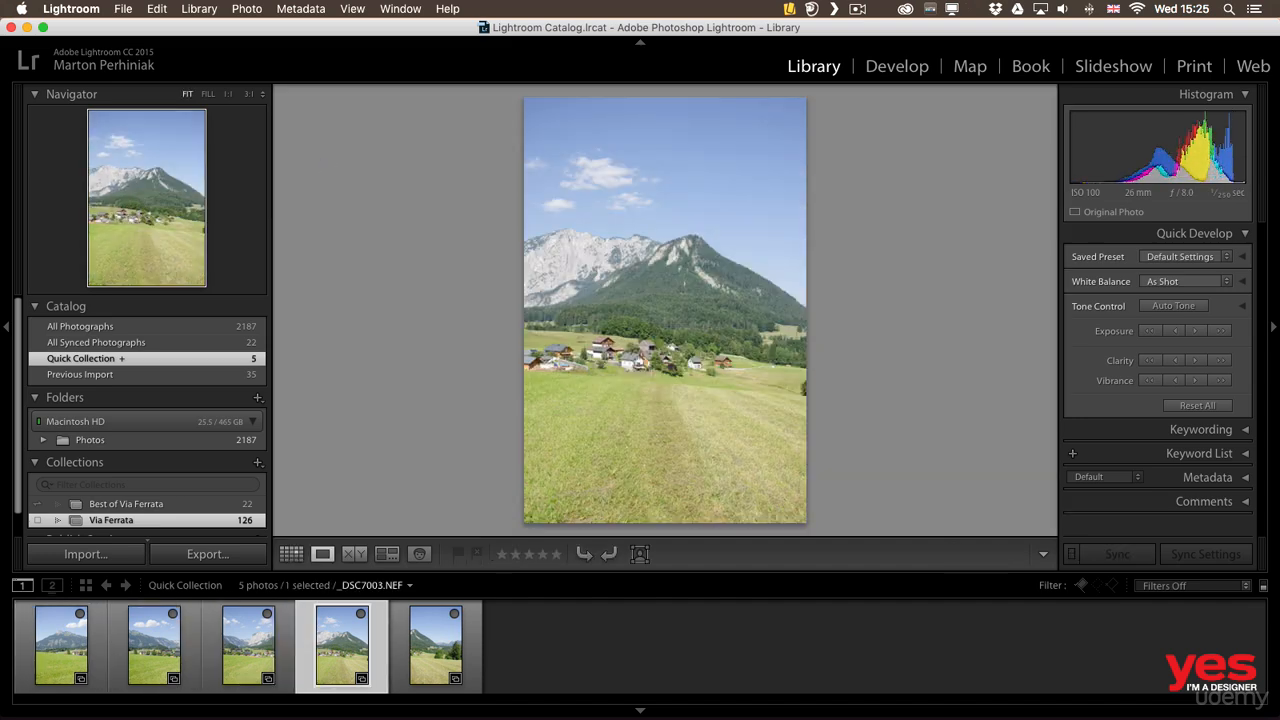
key("Left")
key("Left")
key("Left")
key("Left")
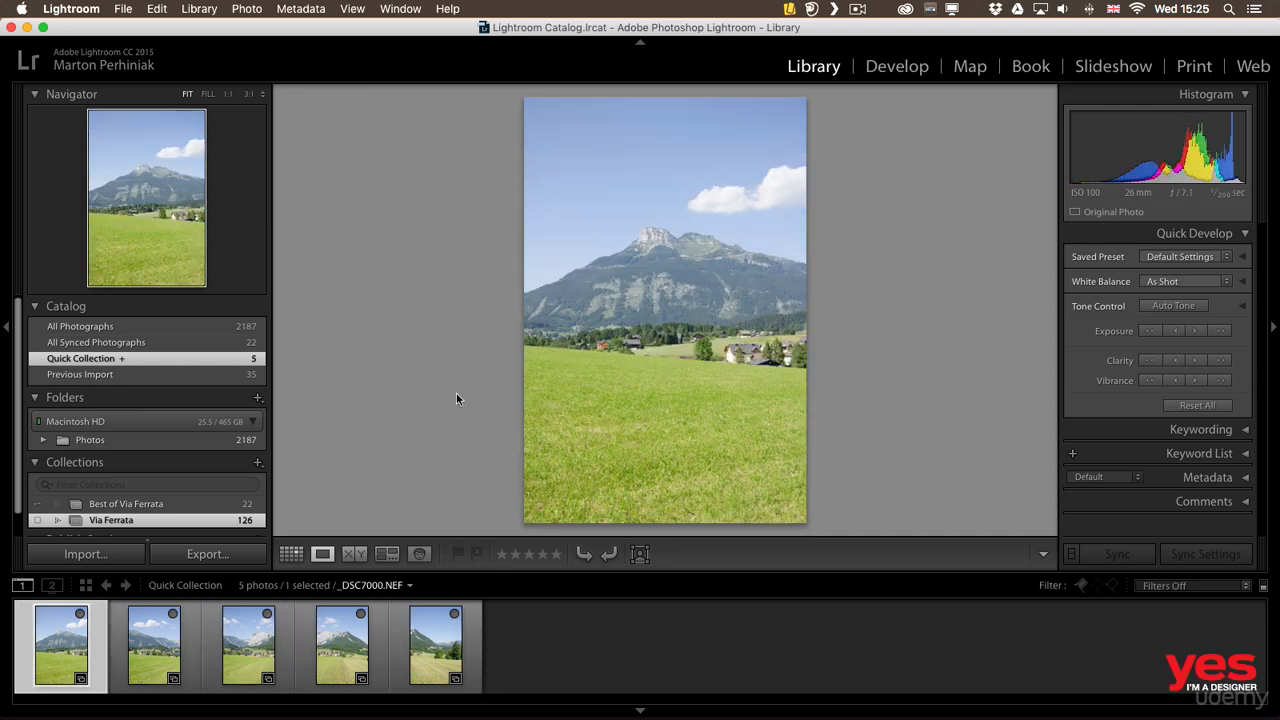
Select all five photos in the Quick Collection and open a panorama Photo Merge preview for them
left_click(450, 666, "shift")
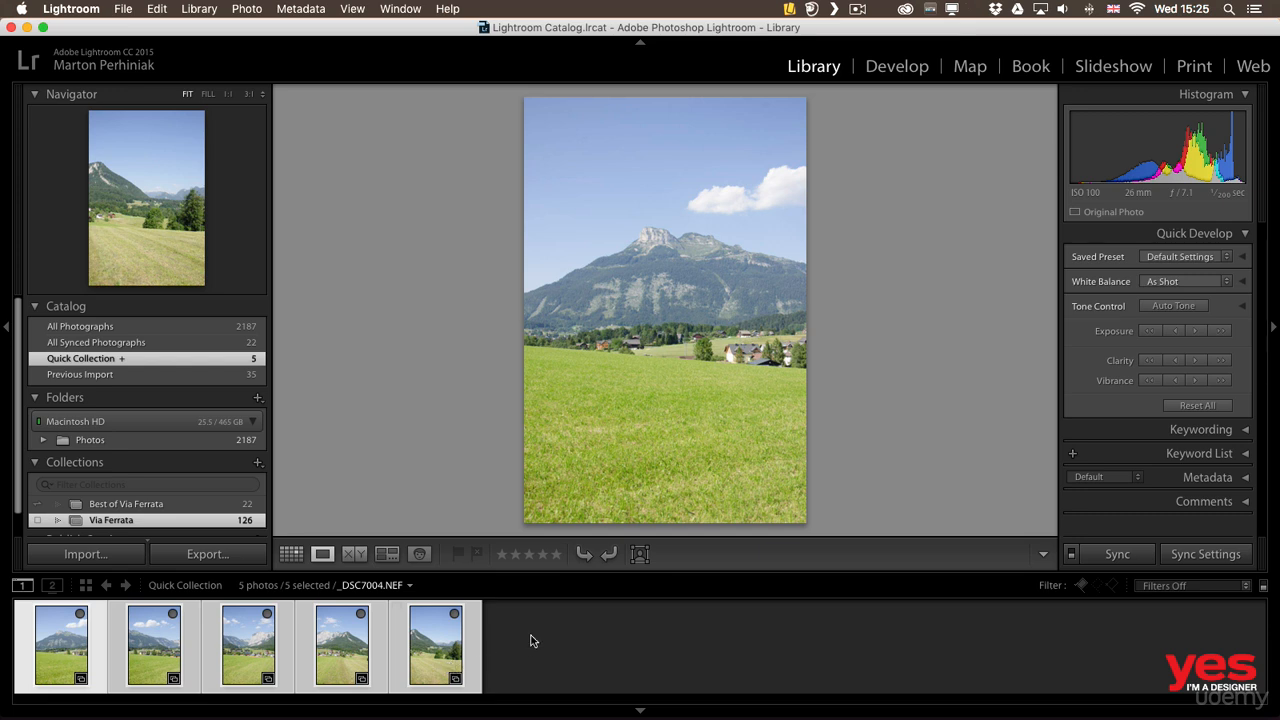
right_click(436, 630)
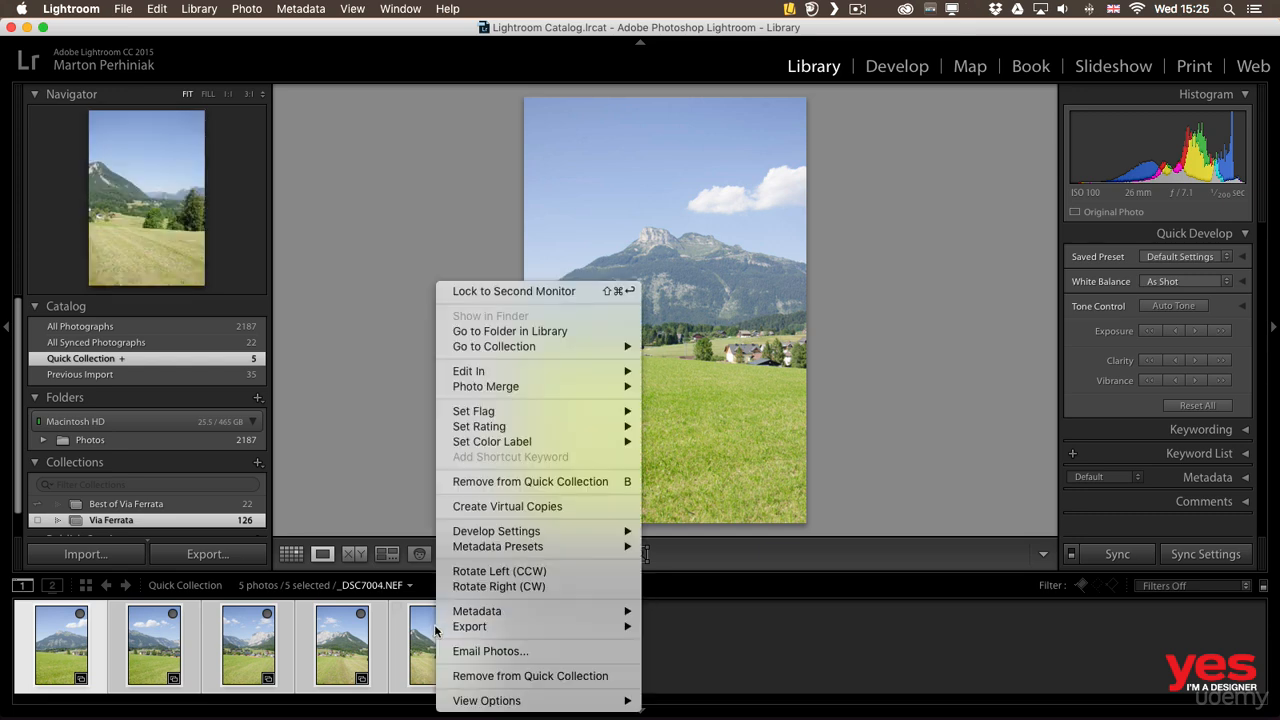
mouse_move(515, 388)
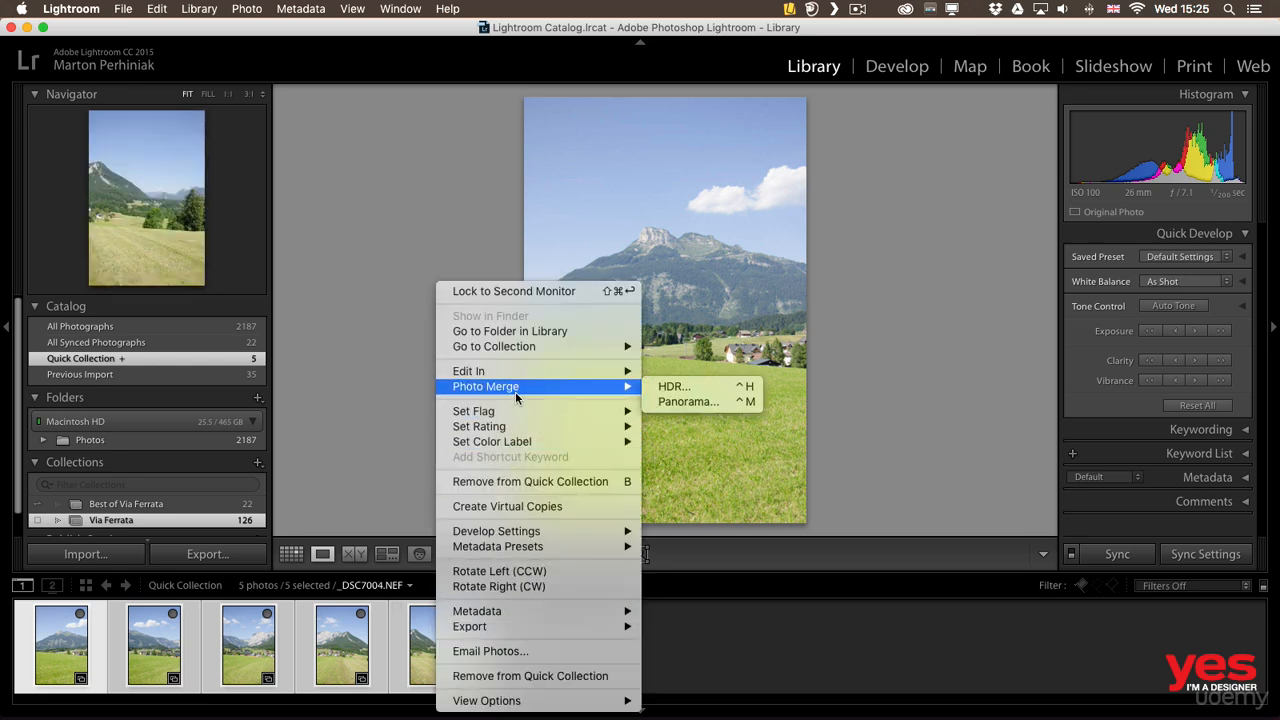
left_click(676, 403)
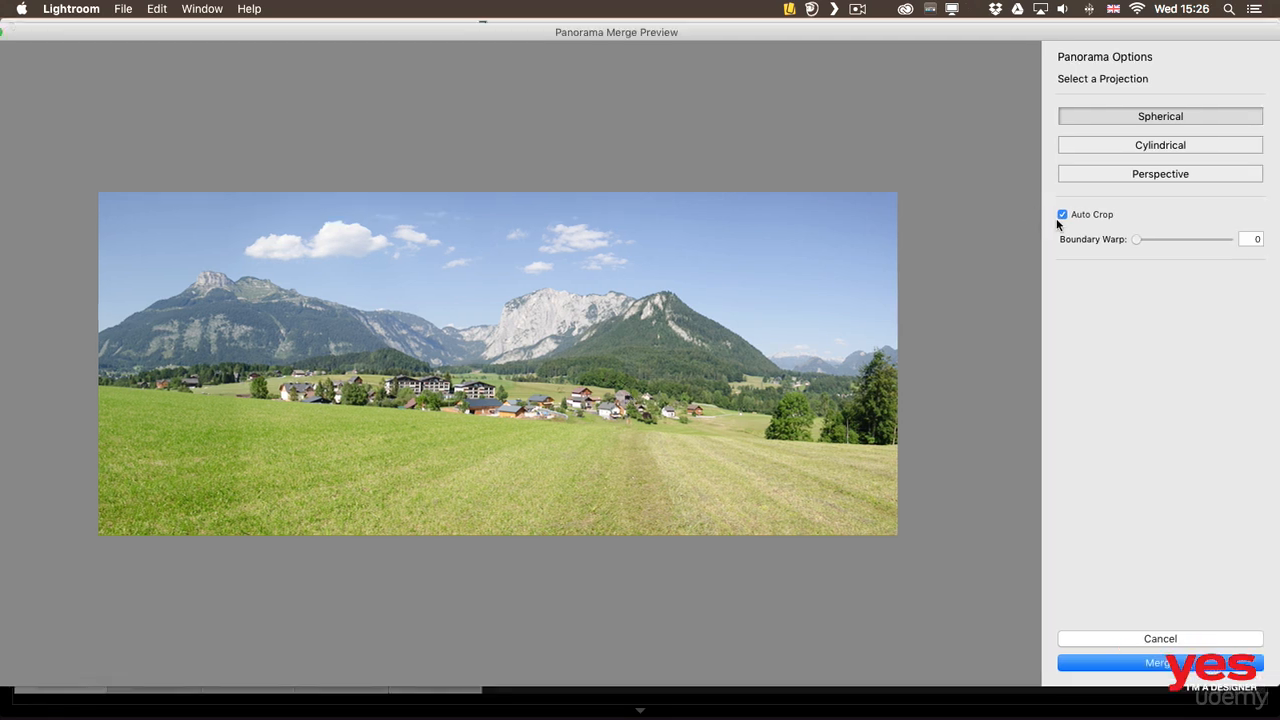
Toggle Auto Crop, set Boundary Warp to 100 and merge the photos into a panorama
left_click(1062, 215)
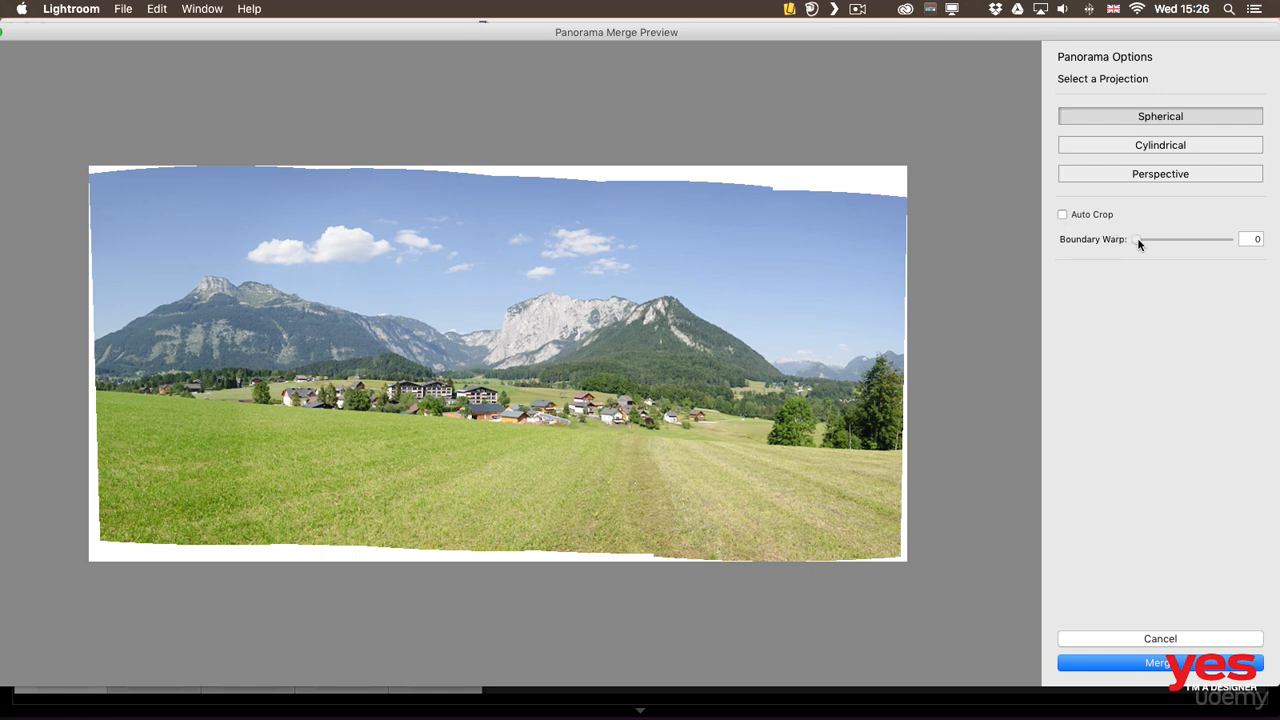
left_click_drag(1138, 241, 1249, 240)
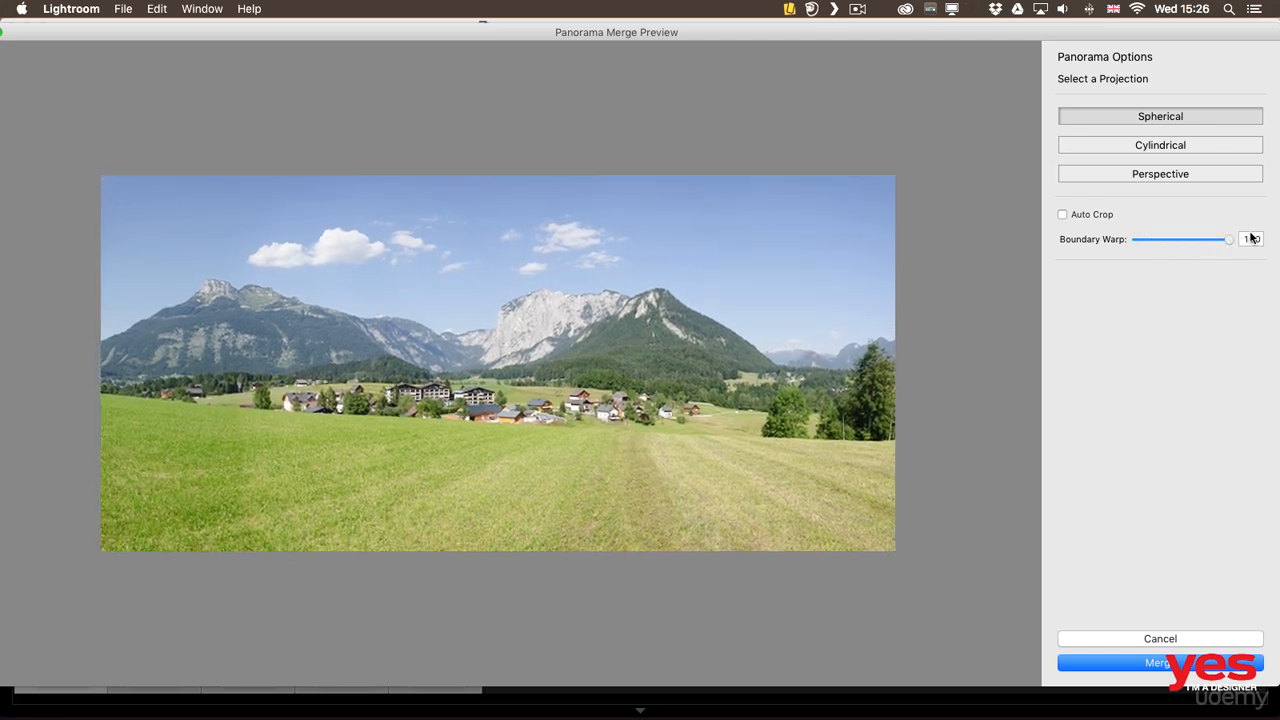
left_click(1096, 217)
left_click(1165, 662)
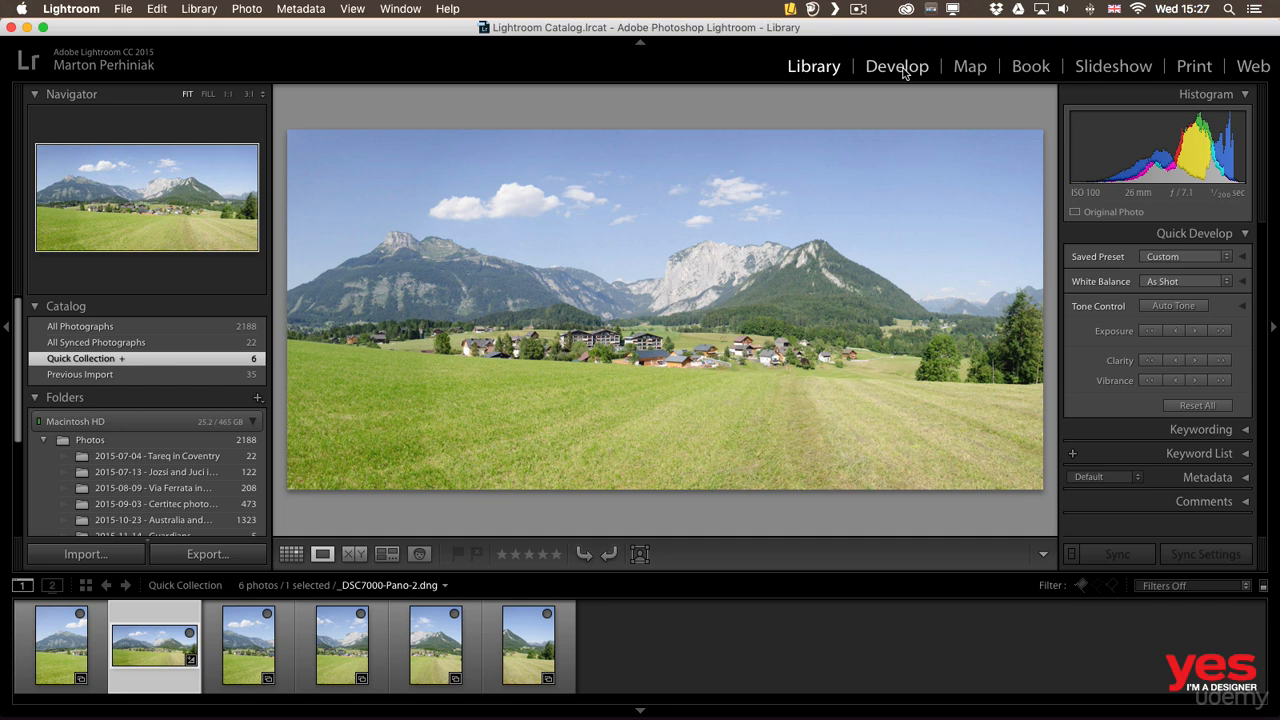
Develop the merged panorama's tones with Highlights at -66, Exposure at -0.65 and Shadows at +51
left_click(897, 66)
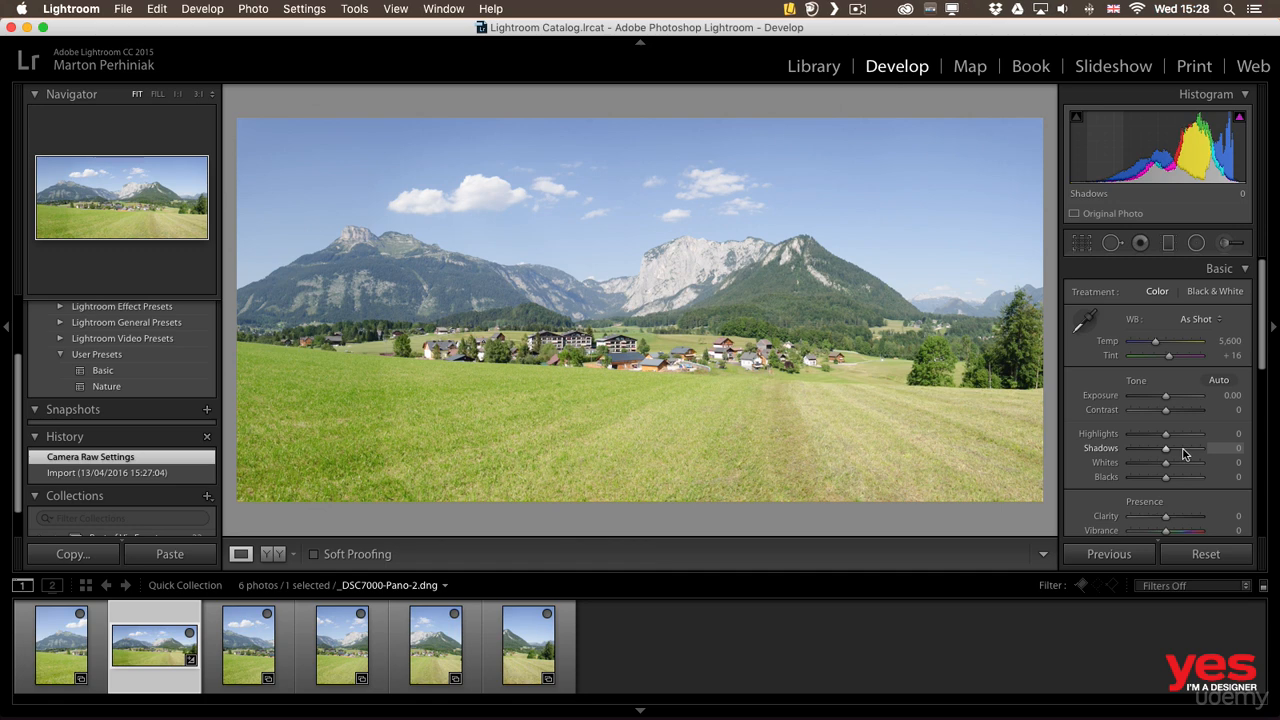
left_click_drag(1165, 434, 1140, 437)
left_click_drag(1165, 396, 1158, 400)
left_click_drag(1165, 448, 1185, 452)
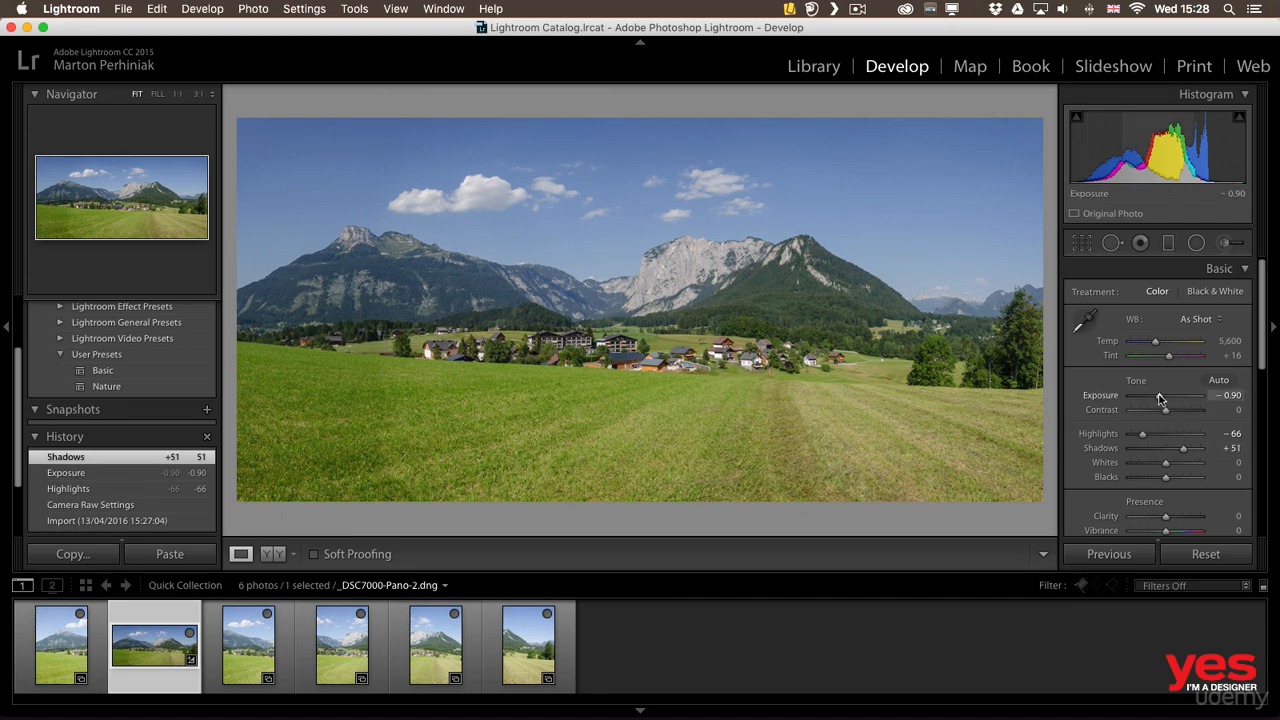
left_click_drag(1159, 399, 1161, 399)
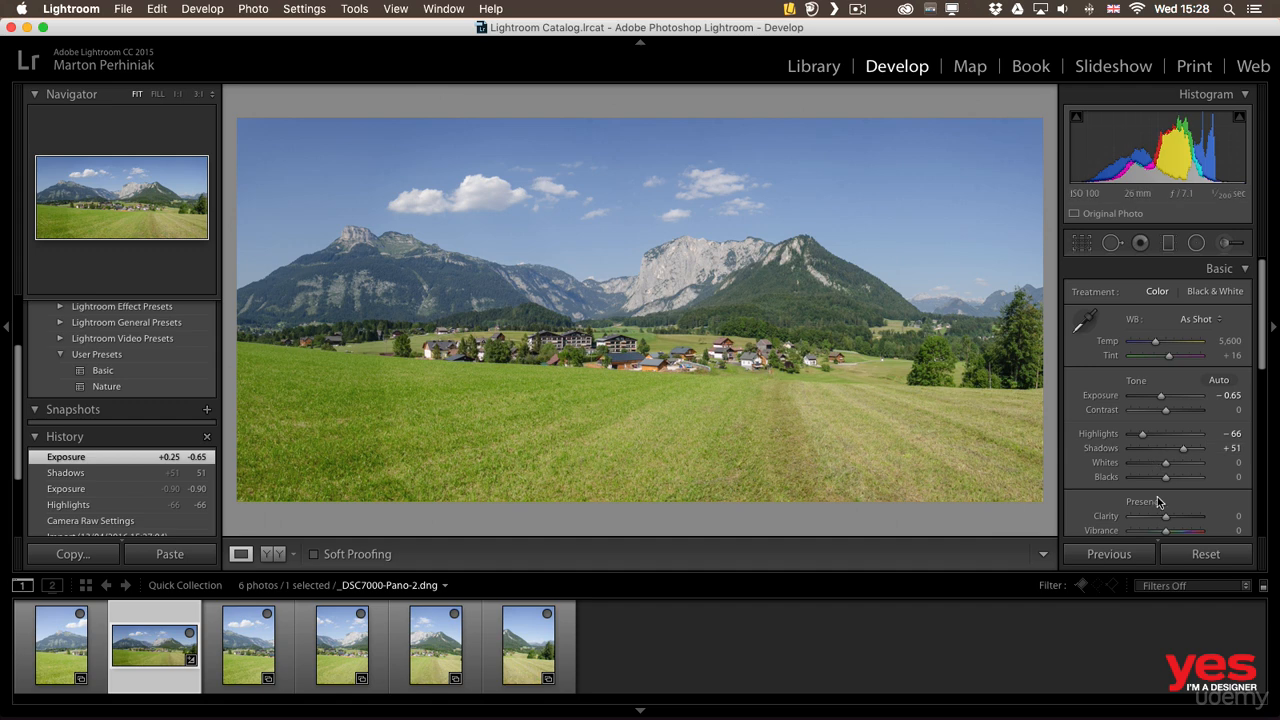
Set the panorama's Vibrance to +37 and Clarity to +30
scroll(1165, 500, "down", 3)
left_click_drag(1171, 490, 1179, 486)
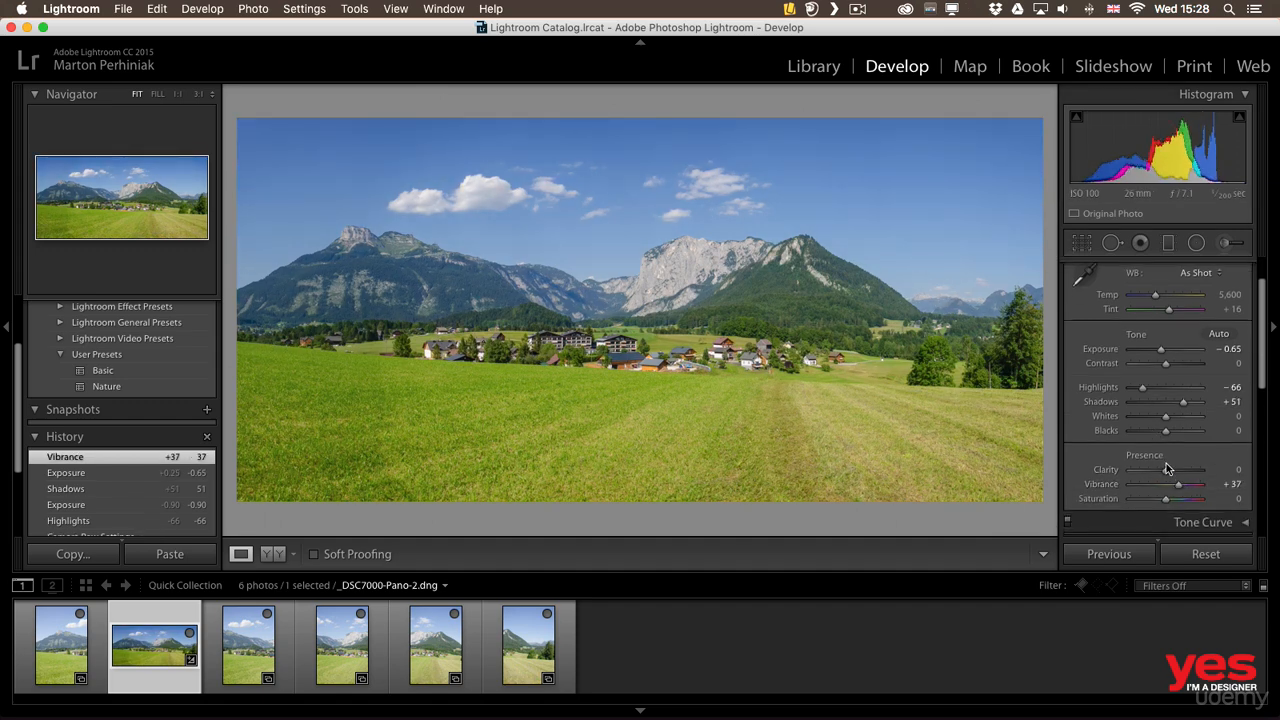
left_click_drag(1165, 470, 1180, 470)
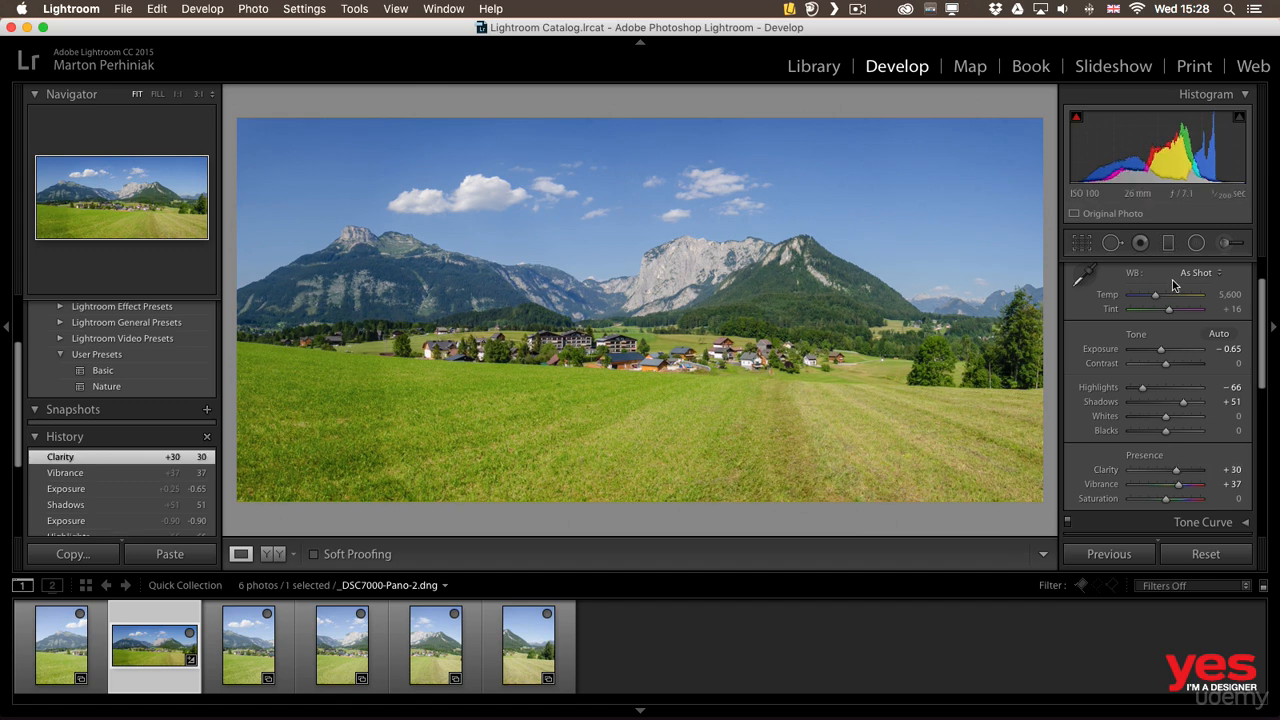
Set the panorama's Dehaze amount to 28 and rebalance its brightness with Exposure at -0.40 and Highlights at -43
scroll(1167, 297, "down", 10)
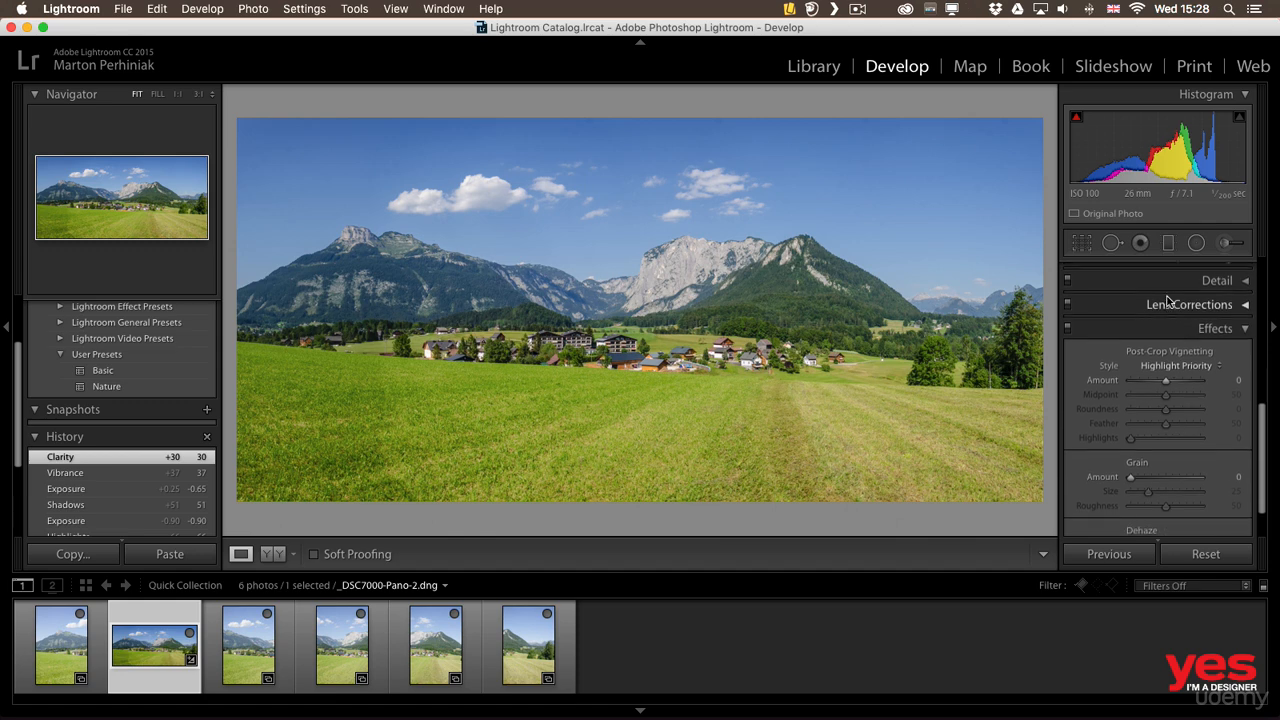
scroll(1150, 348, "down", 3)
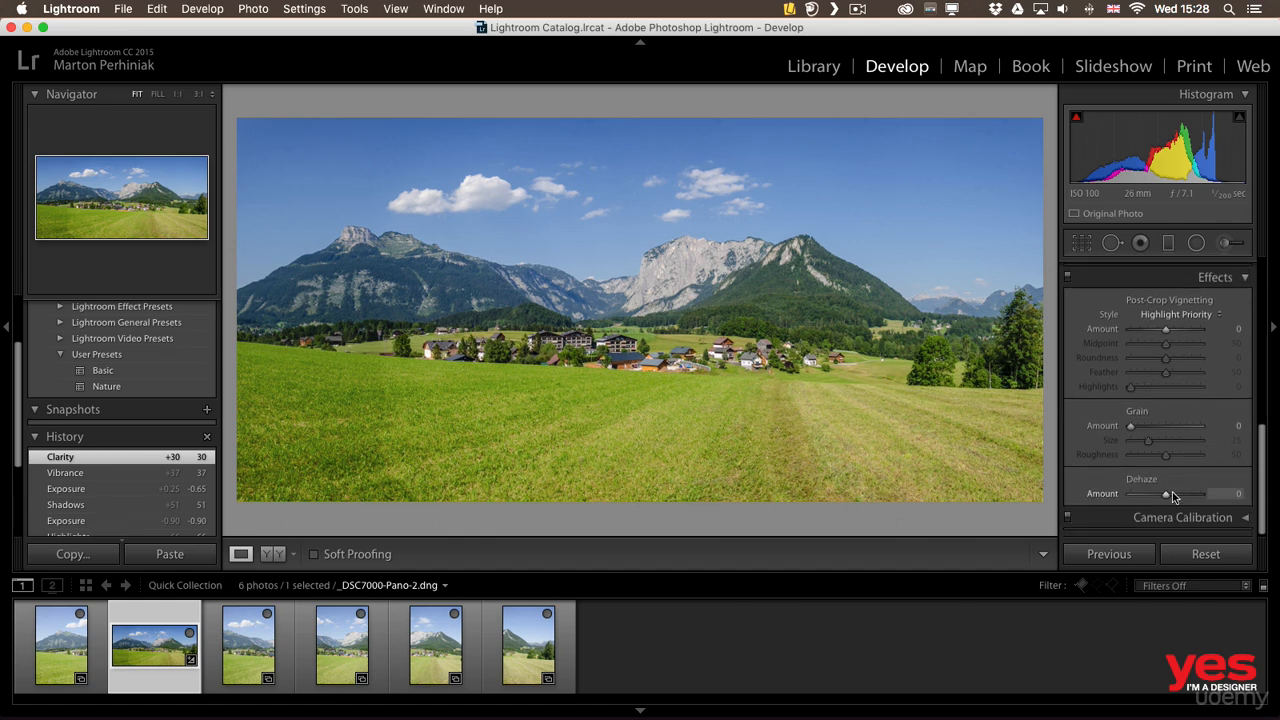
left_click_drag(1172, 494, 1177, 497)
scroll(1165, 420, "up", 12)
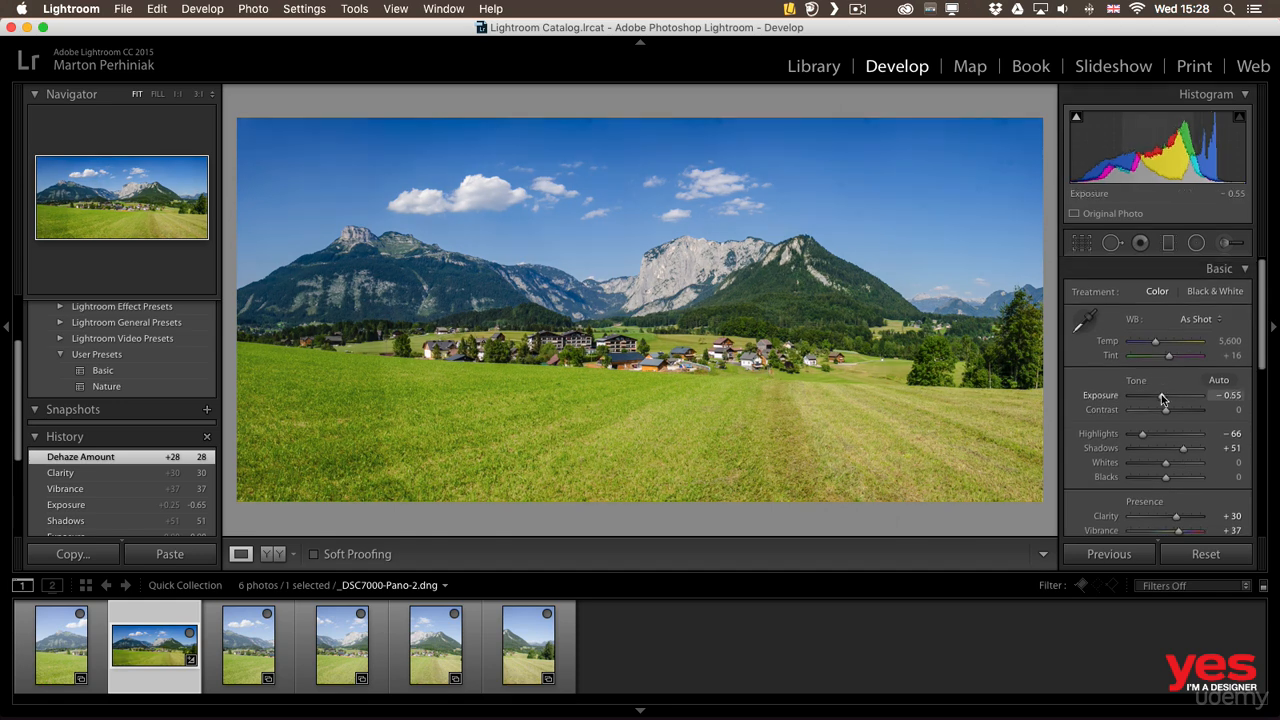
left_click_drag(1163, 399, 1151, 434)
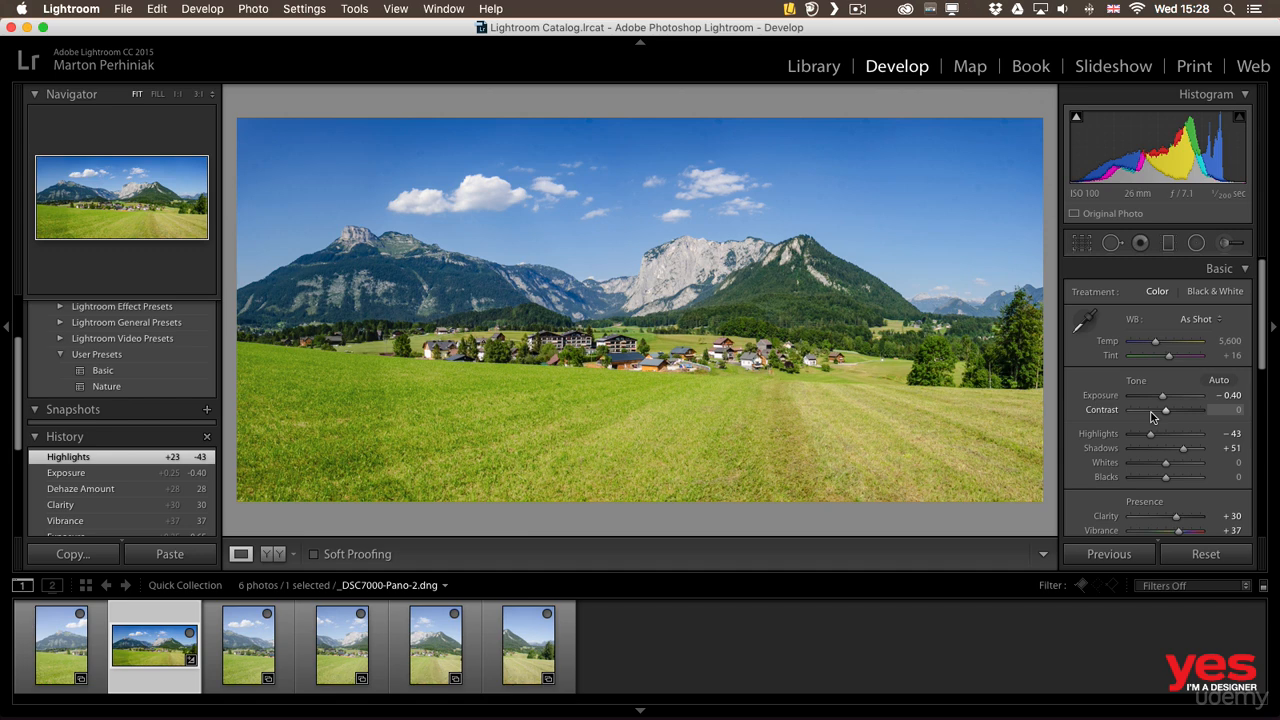
Compare the panorama before and after editing, using the Before/After Left/Right Split view
key("y")
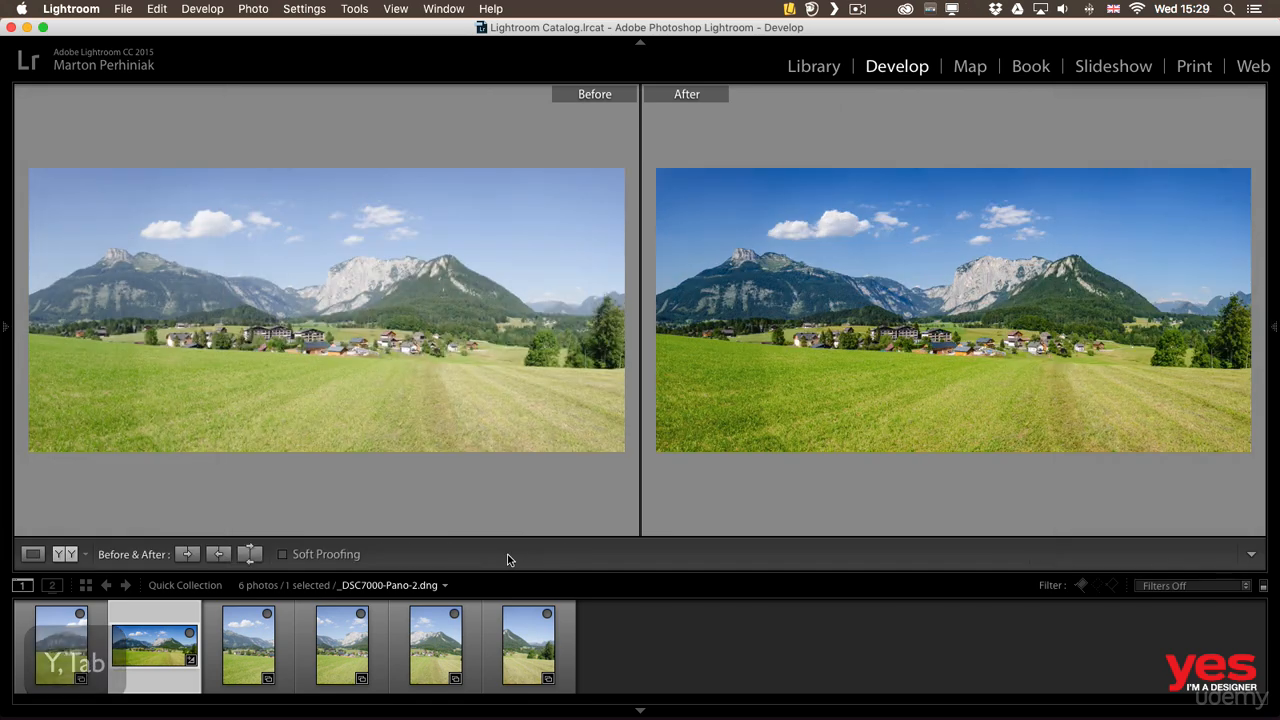
left_click(86, 558)
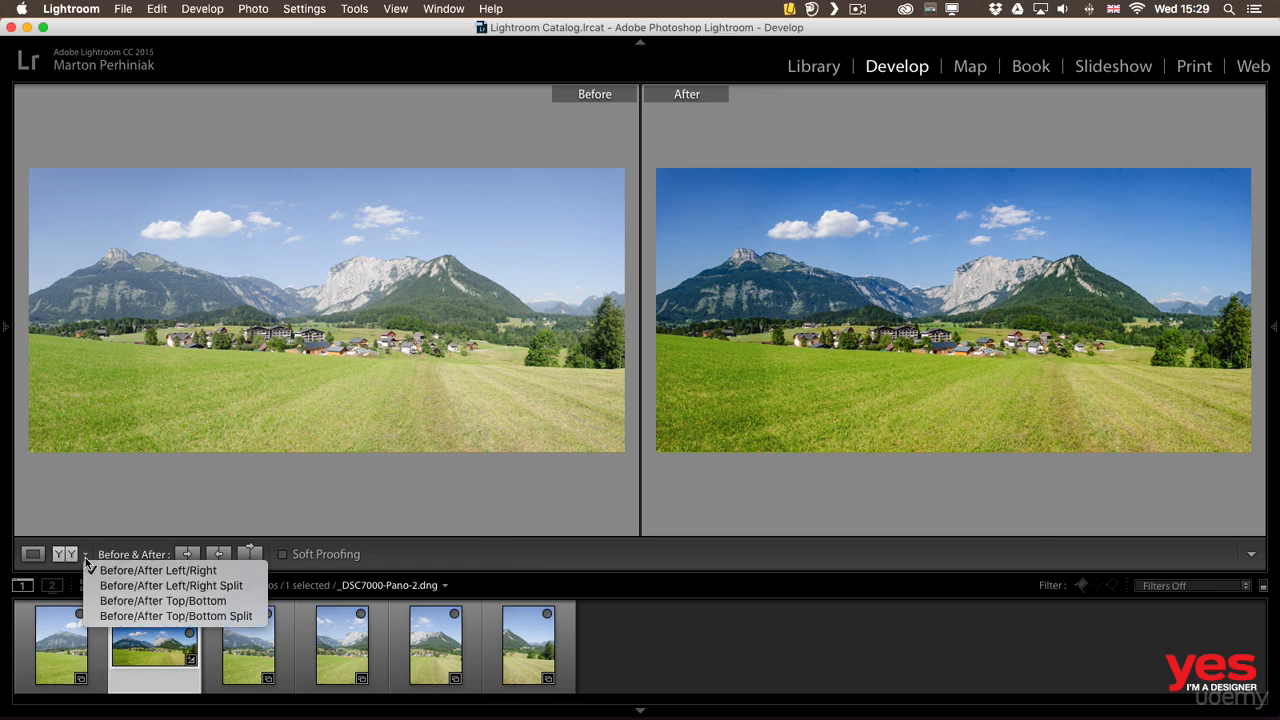
left_click(136, 587)
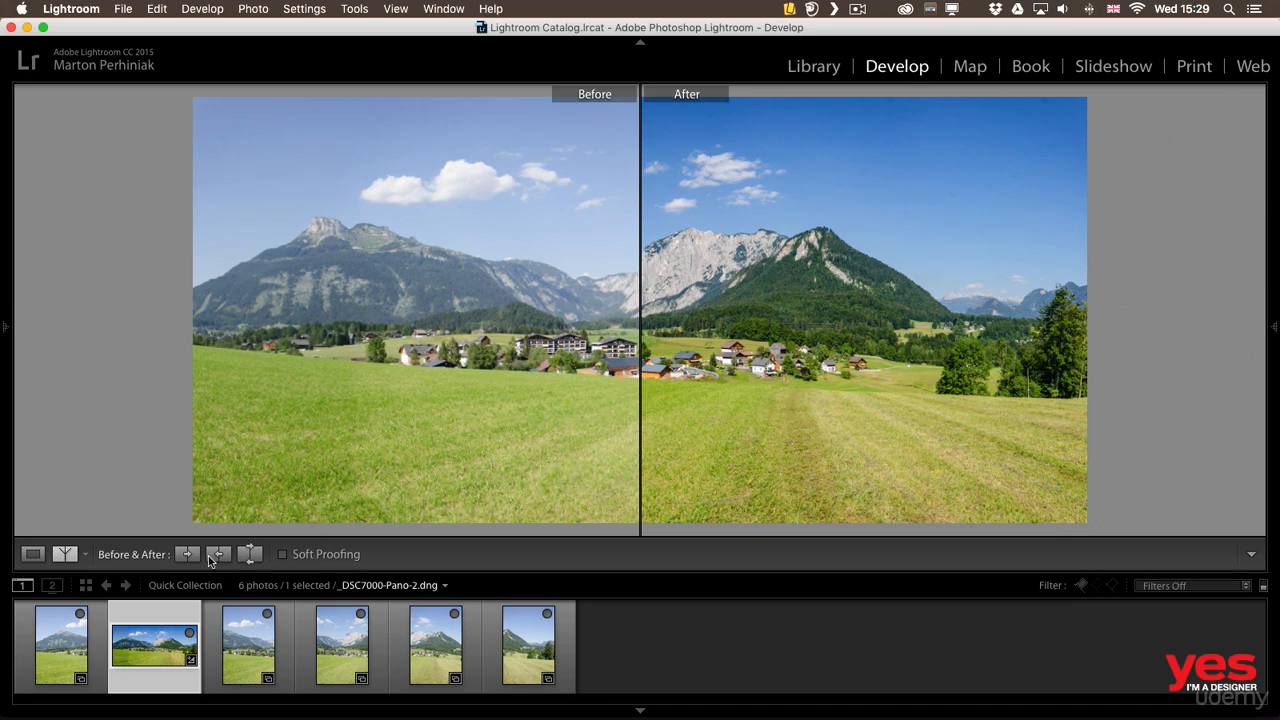
Examine the mountain, forest and village details across the before/after split at close zoom
left_click(697, 318)
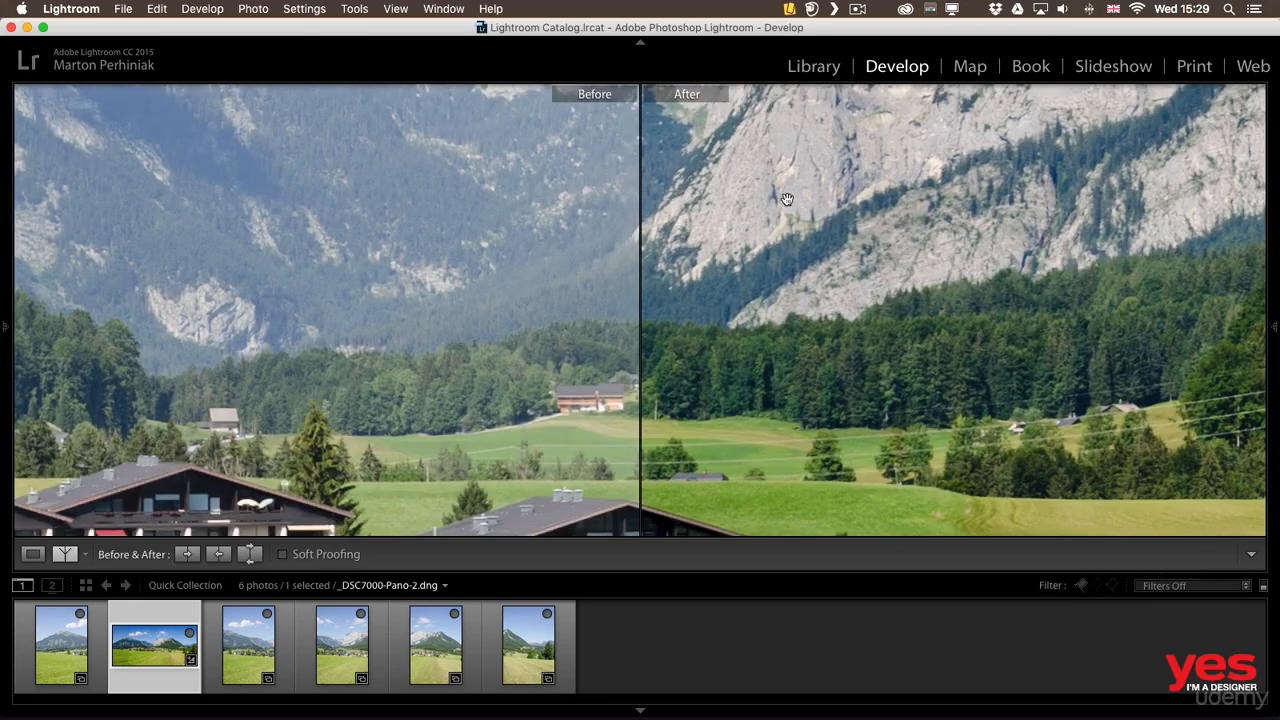
left_click_drag(786, 197, 665, 420)
left_click_drag(705, 253, 437, 228)
left_click_drag(612, 495, 545, 290)
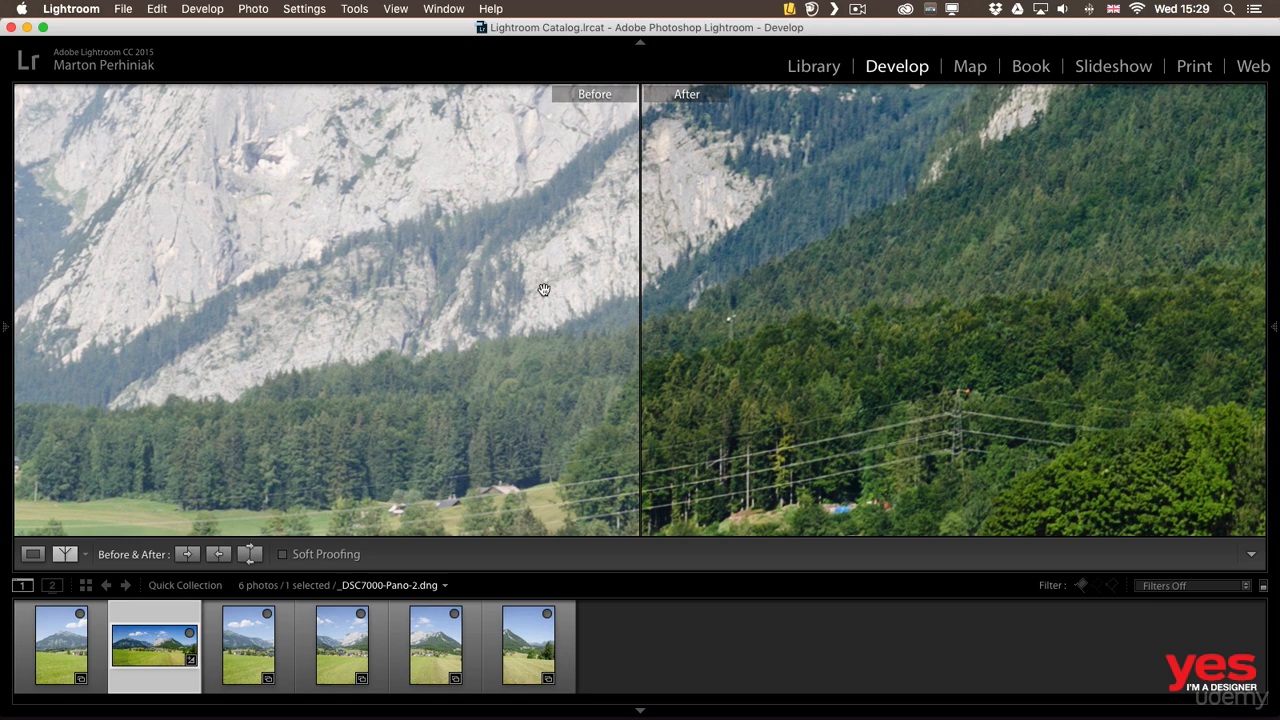
left_click_drag(729, 400, 674, 223)
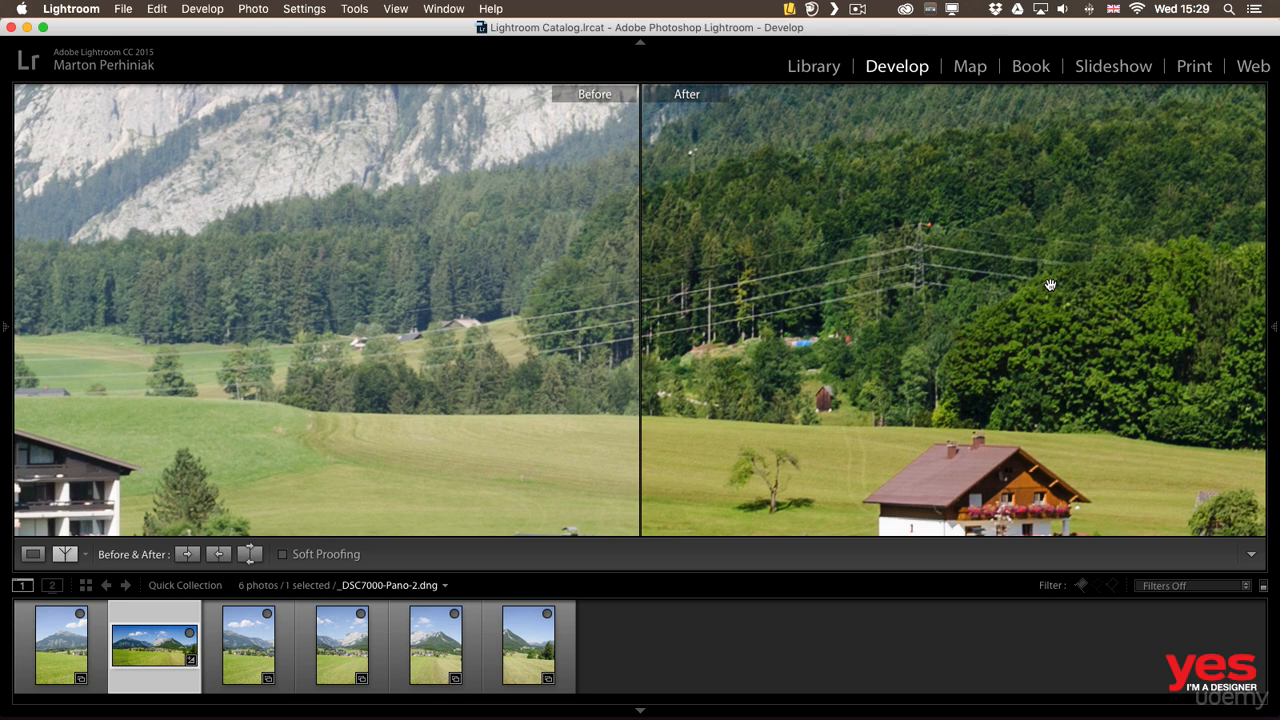
Return the panorama to the single-image view with the side panels shown and open it for editing in Adobe Photoshop CC 2015
left_click(693, 252)
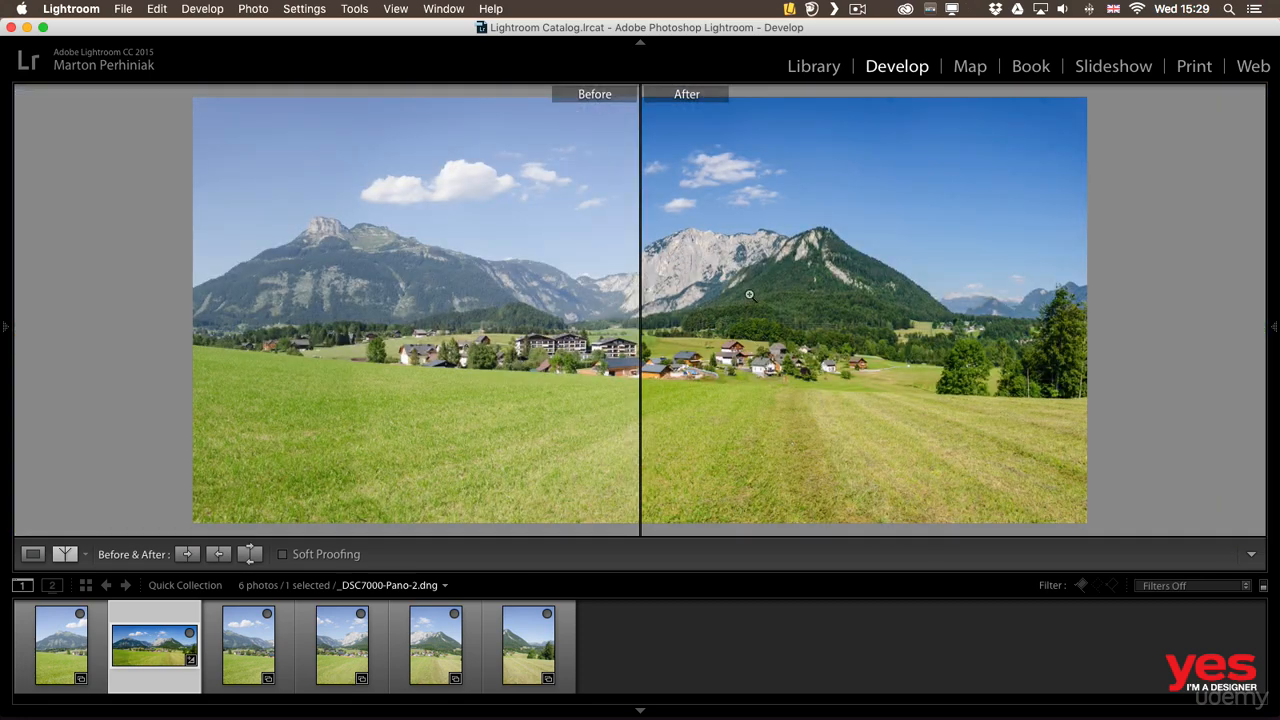
key("Tab")
left_click(240, 554)
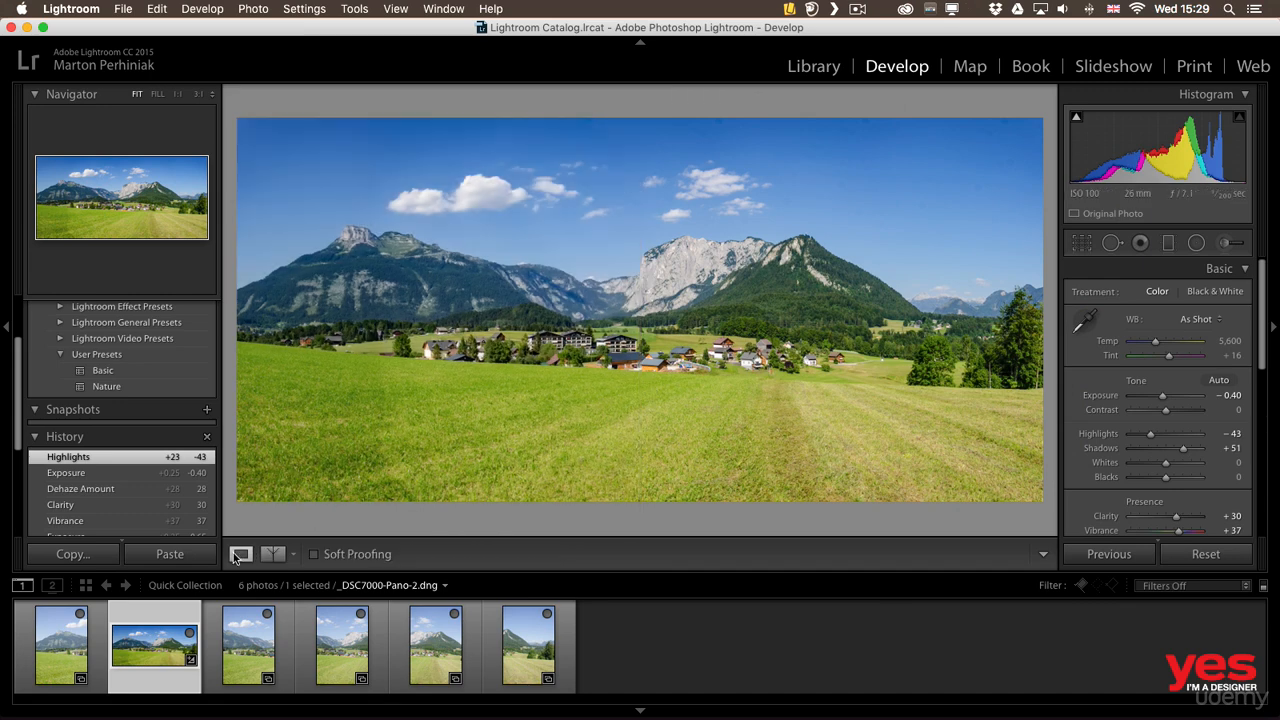
right_click(548, 247)
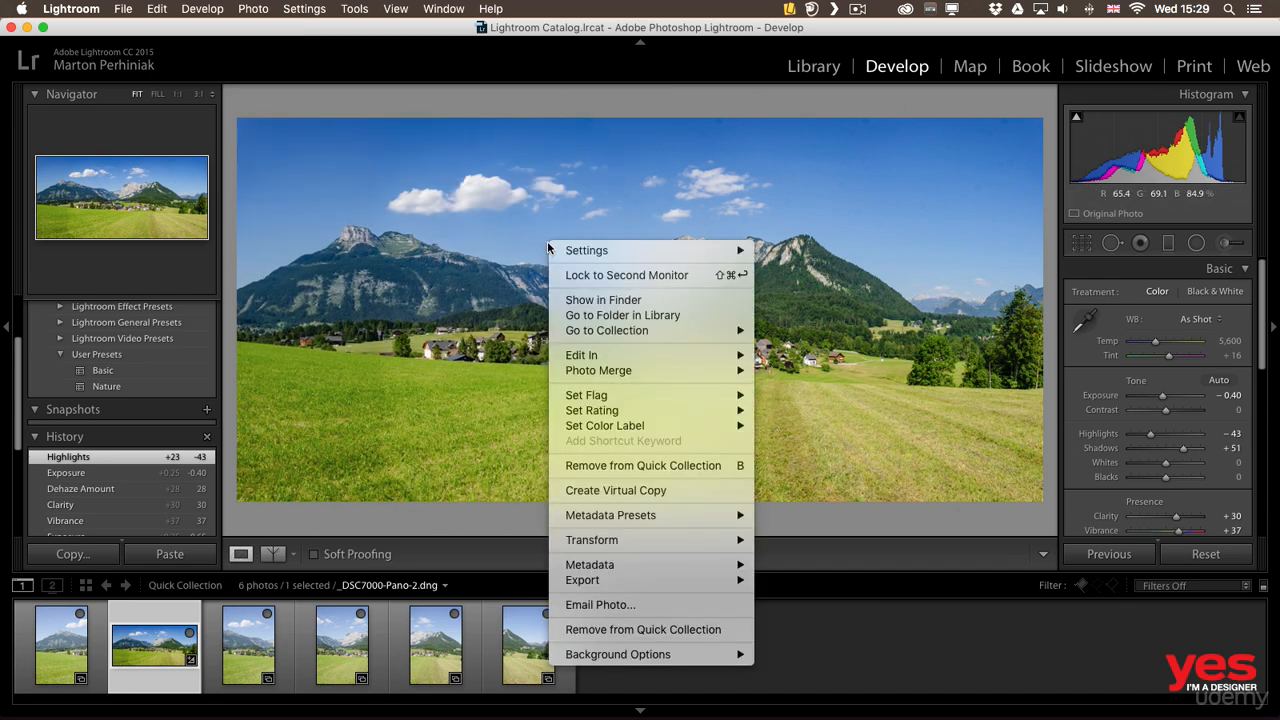
mouse_move(632, 360)
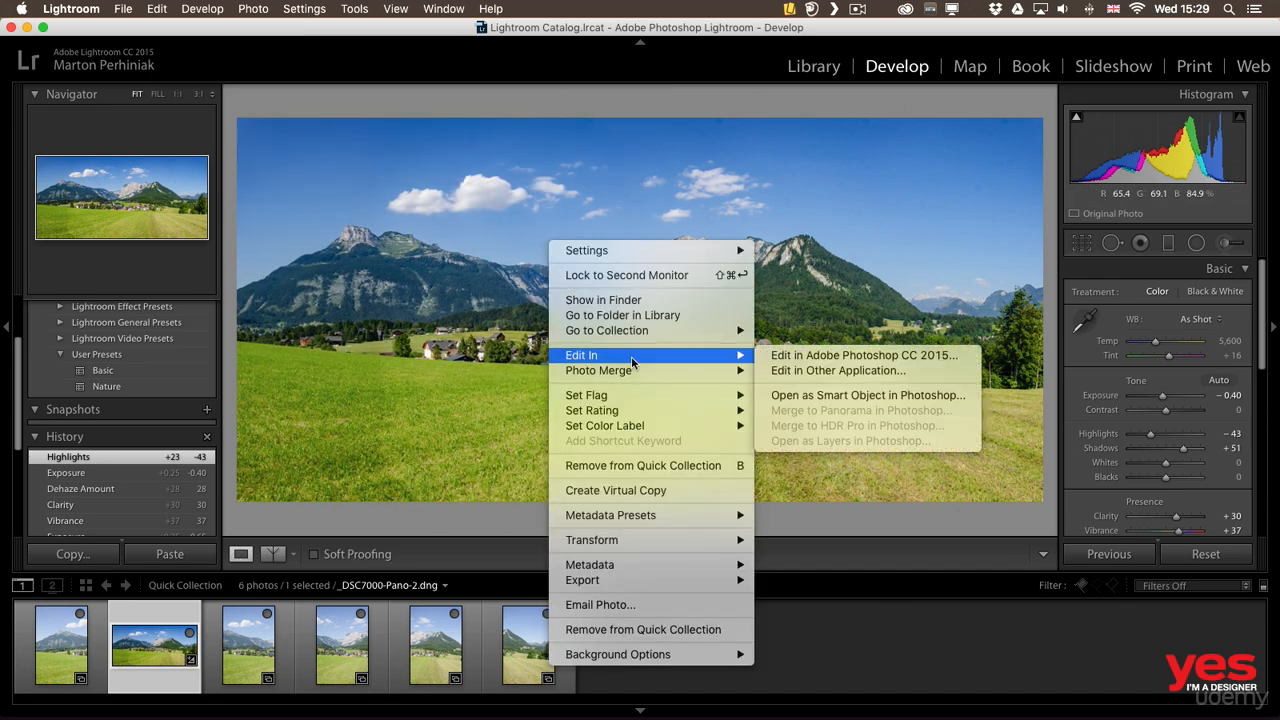
left_click(884, 358)
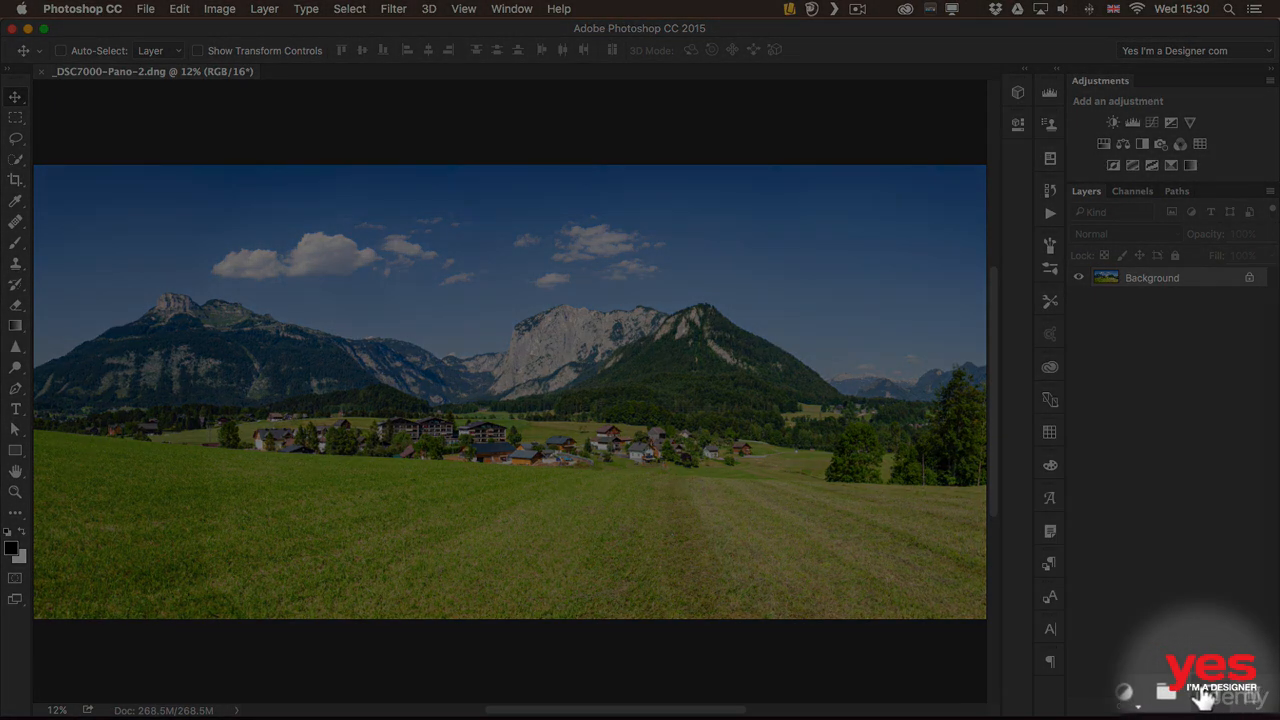
Add a new empty layer above the Background and name it "retouch"
left_click(1229, 705)
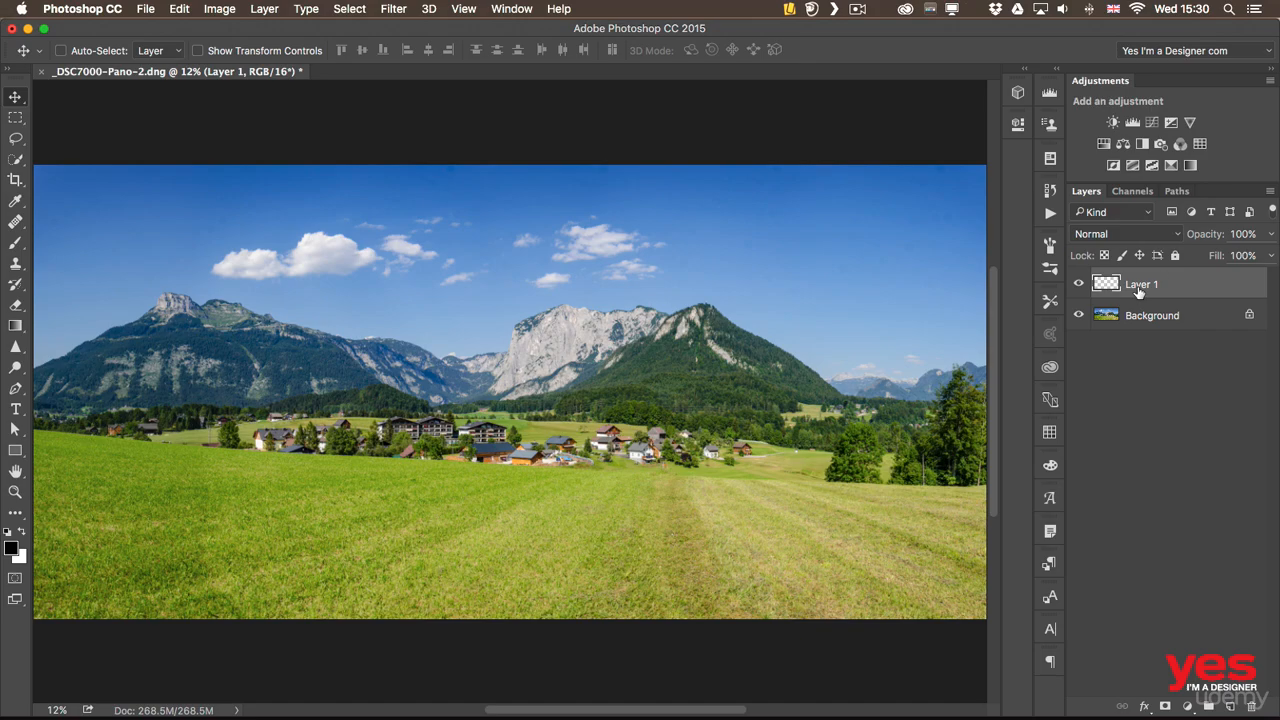
type("retouch")
key("Return")
Remove the power lines across the central forest with the Content-Aware Spot Healing Brush at size 60, sampling all layers
key("z")
left_click_drag(521, 415, 645, 415)
key("j")
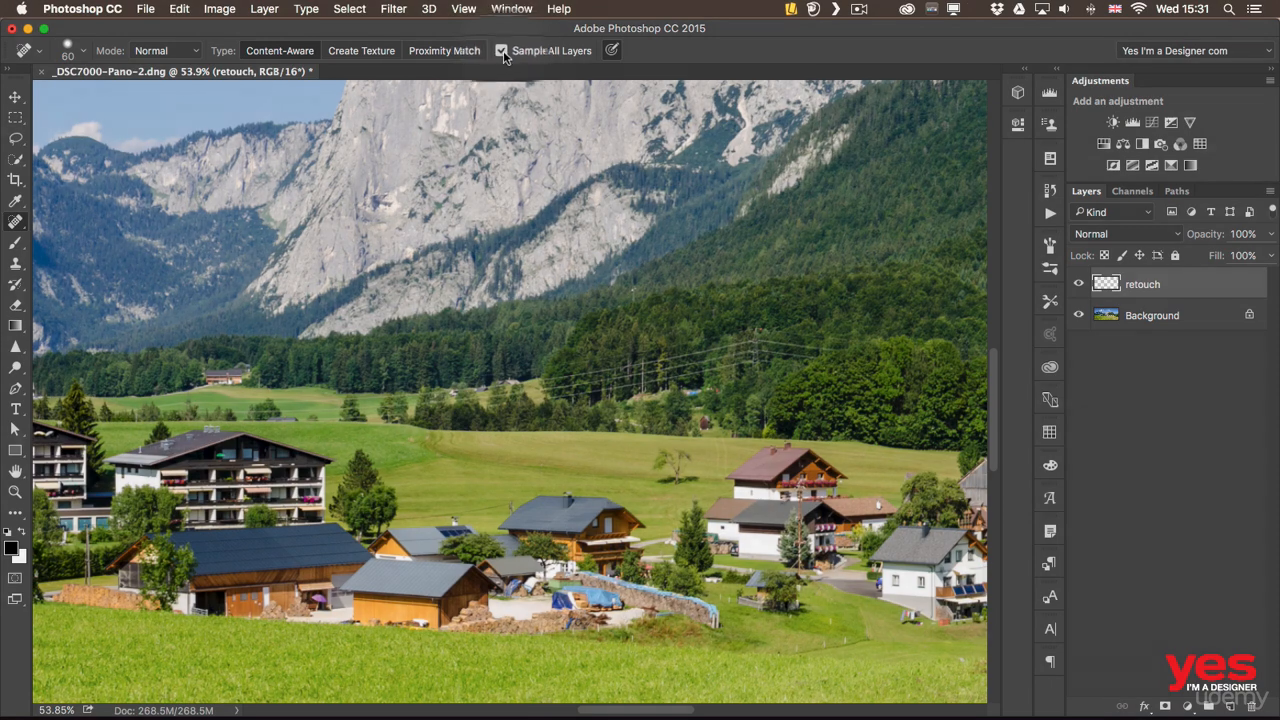
mouse_move(558, 380)
left_mouse_down()
mouse_move(632, 382)
mouse_move(656, 359)
mouse_move(712, 345)
mouse_move(758, 339)
mouse_move(690, 372)
mouse_move(741, 357)
mouse_move(749, 337)
mouse_move(809, 353)
mouse_move(776, 350)
mouse_move(831, 338)
left_mouse_up()
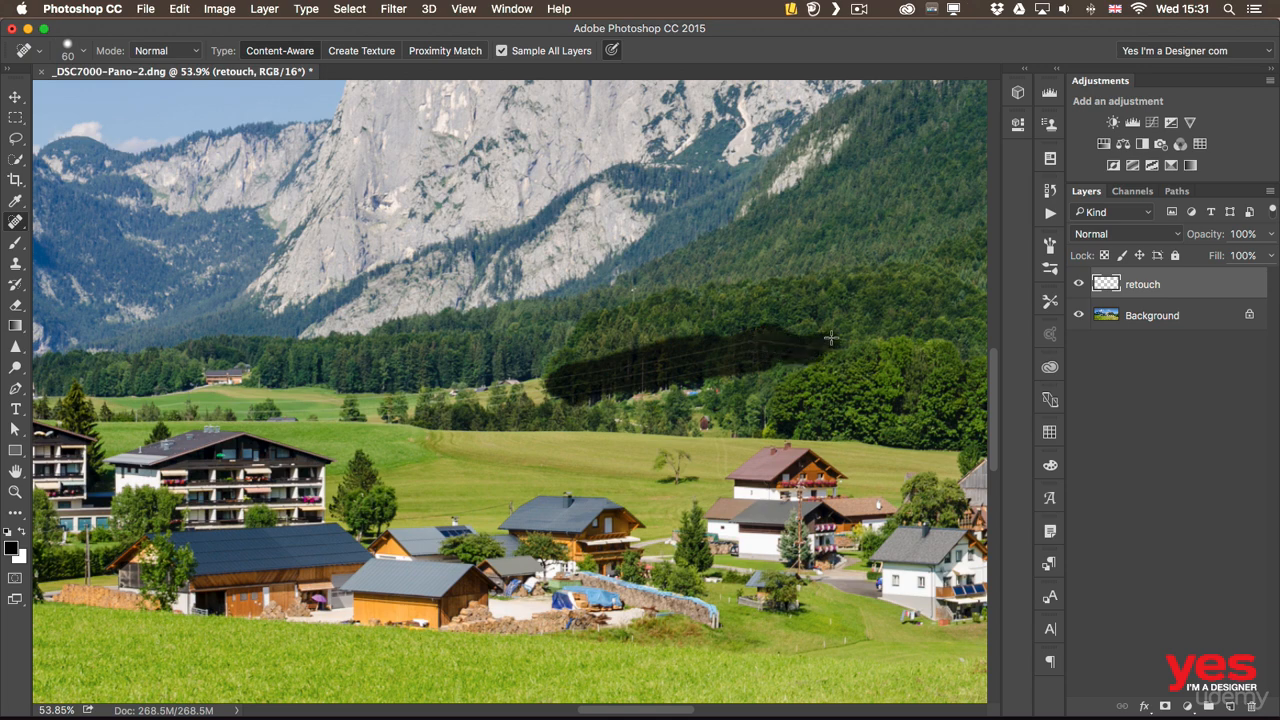
mouse_move(700, 385)
left_mouse_down()
mouse_move(625, 394)
mouse_move(641, 395)
mouse_move(563, 384)
mouse_move(669, 402)
mouse_move(428, 412)
mouse_move(729, 377)
mouse_move(858, 392)
left_mouse_up()
scroll(613, 381, "right", 6)
mouse_move(716, 405)
left_mouse_down()
mouse_move(794, 405)
mouse_move(887, 376)
mouse_move(880, 413)
left_mouse_up()
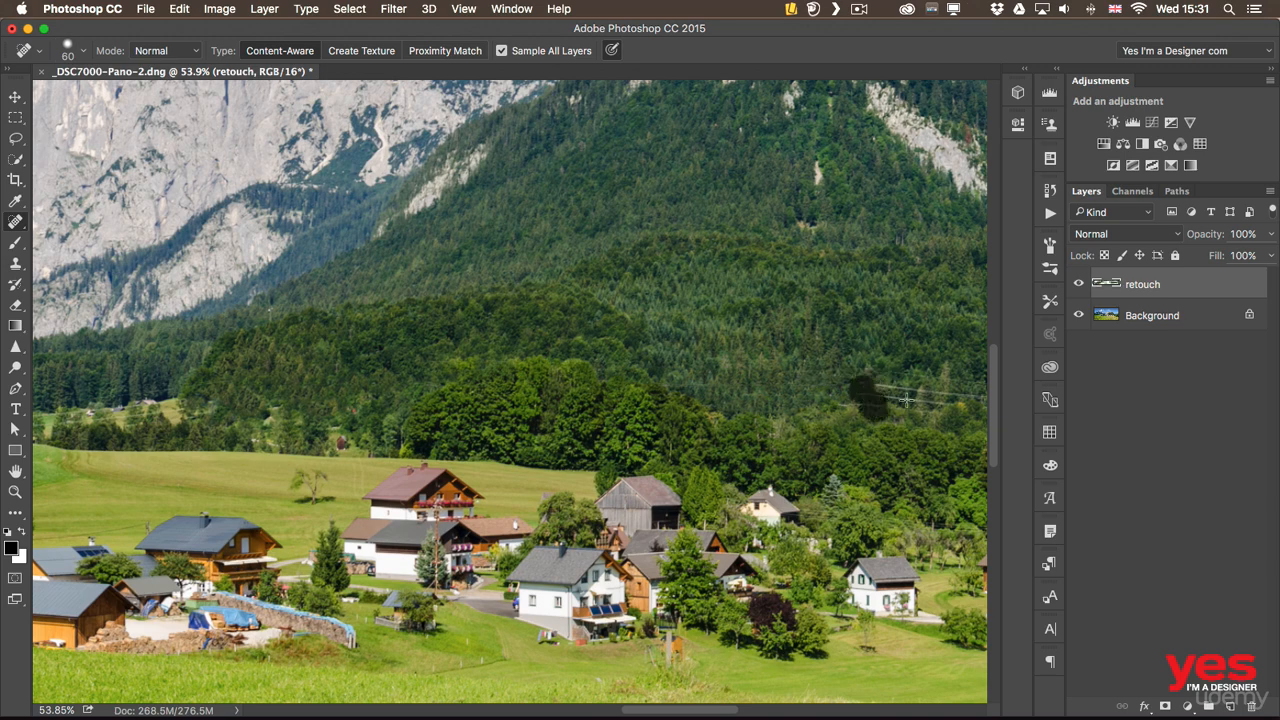
Heal away the power lines and pylon across the forest and distant meadow on the right side of the panorama
left_click_drag(764, 333, 440, 275)
left_click_drag(555, 330, 799, 333)
mouse_move(704, 334)
left_mouse_down()
mouse_move(871, 333)
mouse_move(400, 307)
left_mouse_up()
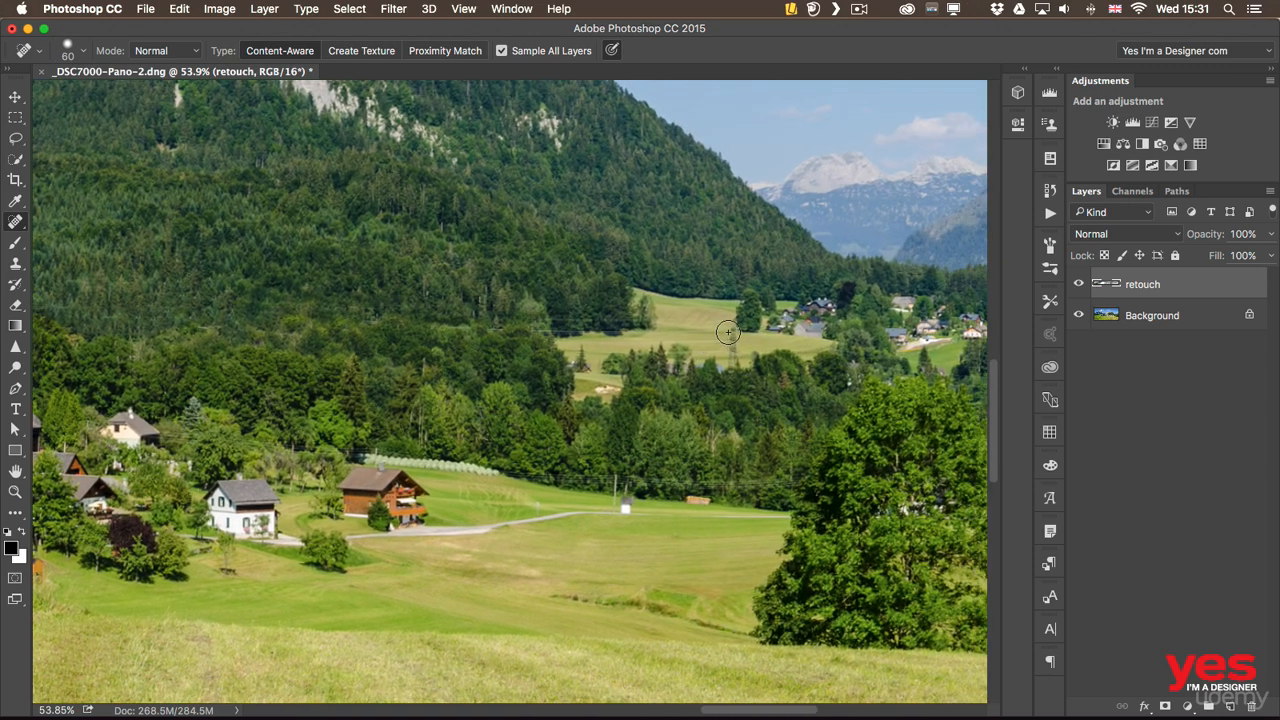
mouse_move(728, 328)
left_mouse_down()
mouse_move(738, 364)
mouse_move(585, 323)
mouse_move(494, 331)
mouse_move(662, 370)
mouse_move(288, 374)
mouse_move(393, 386)
mouse_move(577, 368)
left_mouse_up()
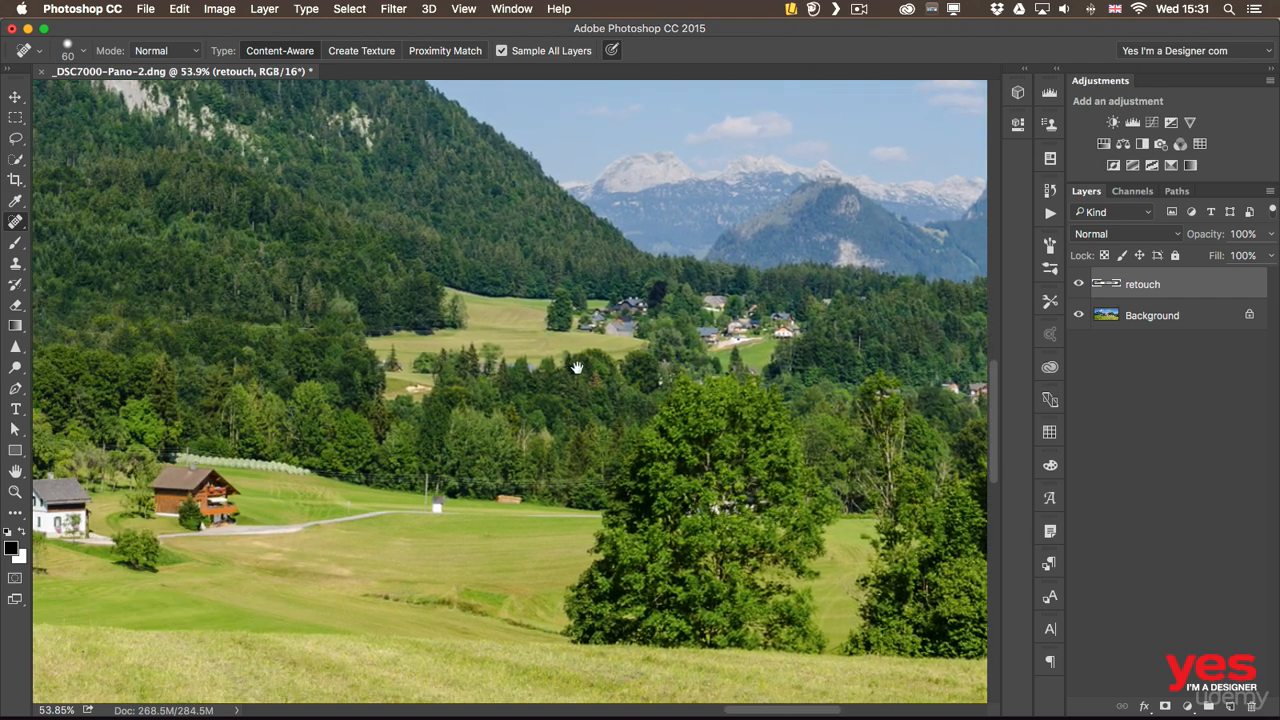
Heal the remaining distractions near the village houses and along the tree line below the grey rock face
left_click_drag(188, 395, 544, 345)
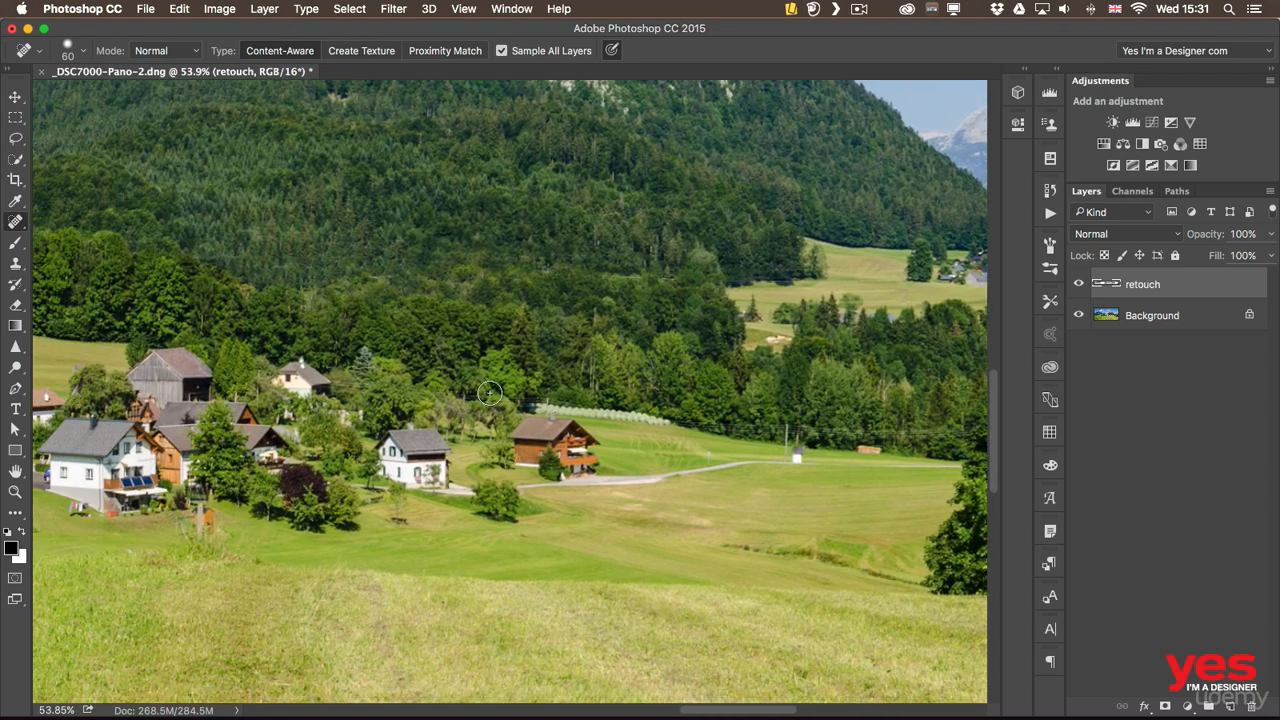
left_click_drag(192, 407, 678, 411)
left_click_drag(208, 282, 655, 354)
left_click_drag(480, 405, 574, 411)
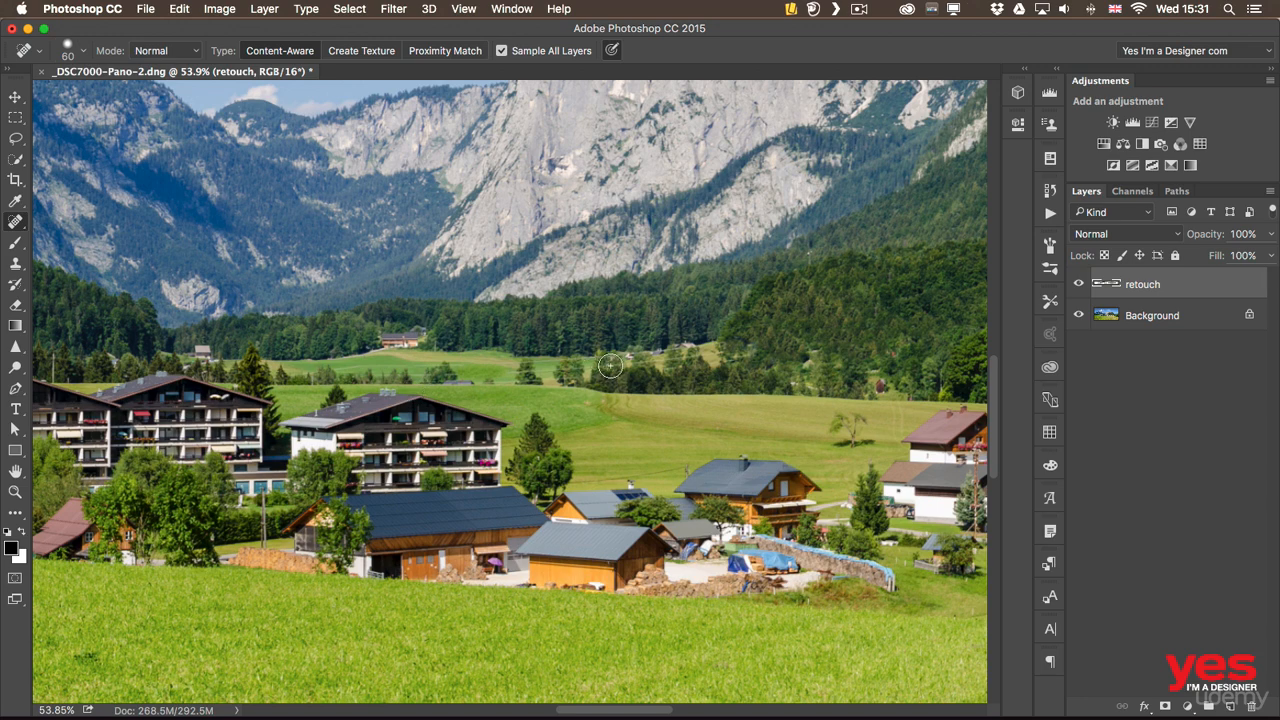
mouse_move(614, 366)
left_mouse_down()
mouse_move(702, 354)
mouse_move(615, 354)
mouse_move(710, 350)
left_mouse_up()
mouse_move(626, 365)
left_mouse_down()
mouse_move(715, 351)
mouse_move(732, 363)
left_mouse_up()
left_click_drag(628, 363, 569, 380)
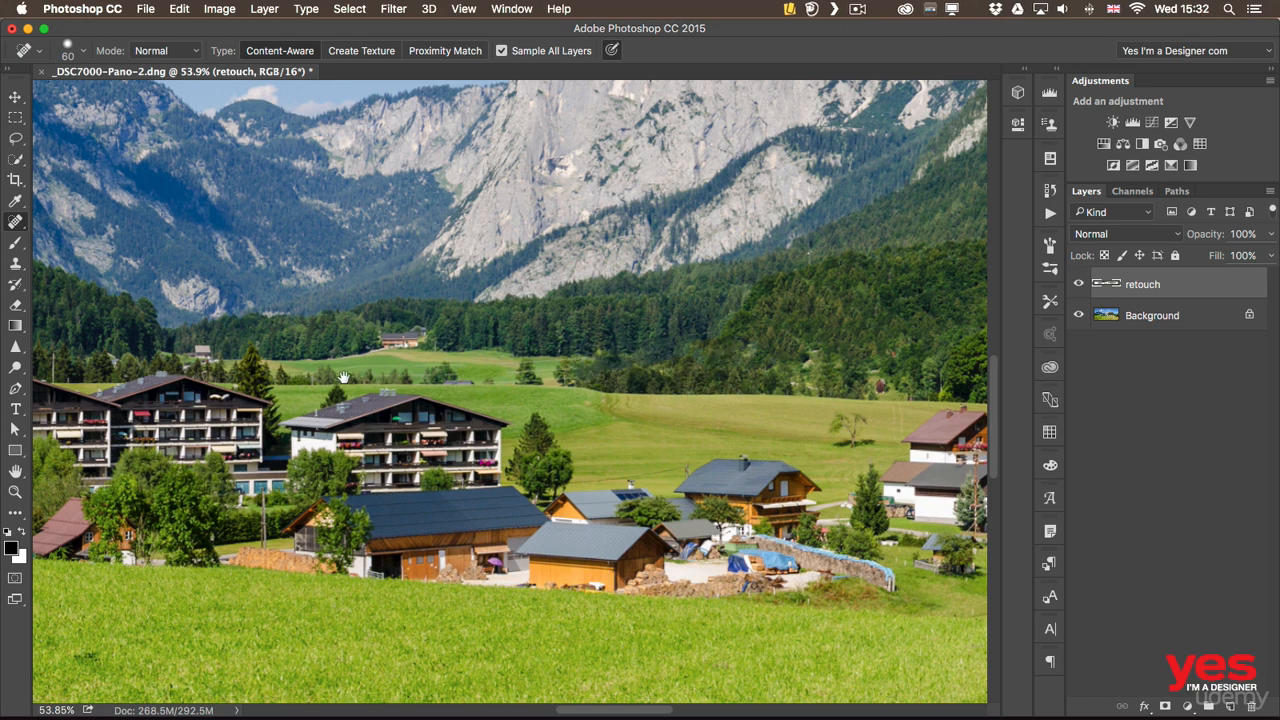
Heal out the poles and small distractions in the fields and around the houses on the panorama's left side
scroll(440, 405, "left", 6)
mouse_move(394, 372)
left_mouse_down()
mouse_move(393, 383)
mouse_move(411, 378)
left_mouse_up()
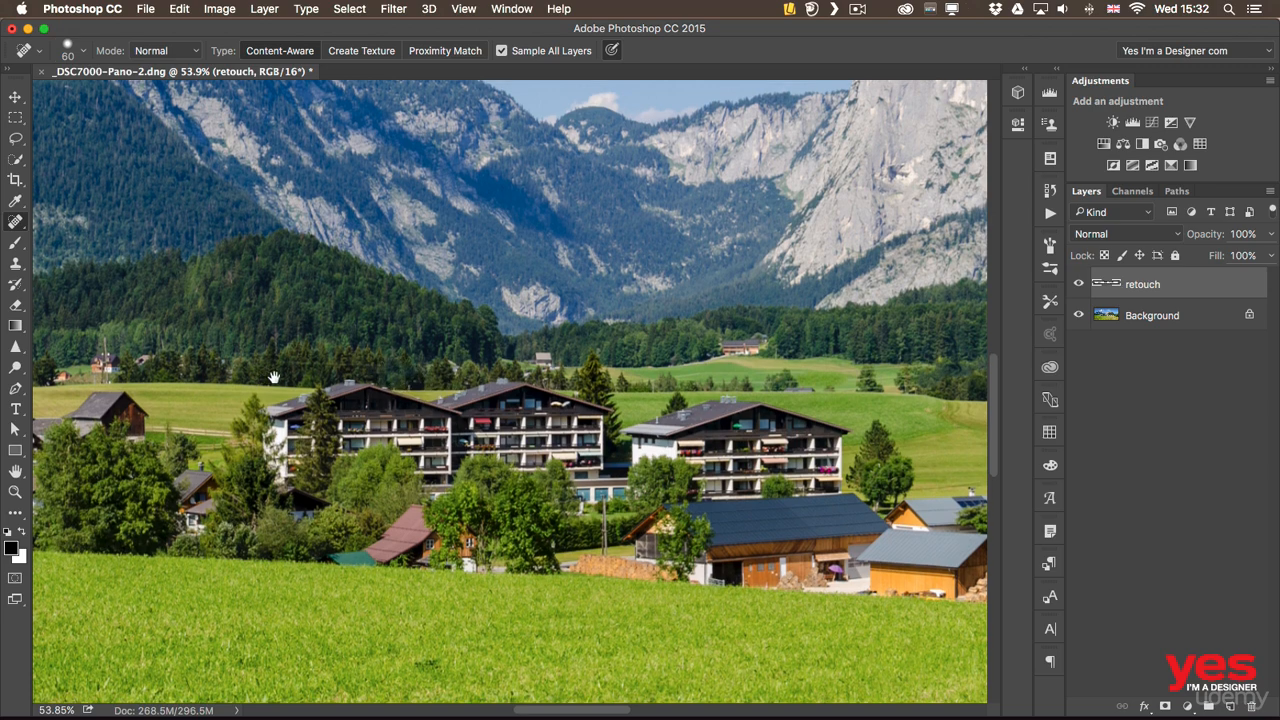
scroll(300, 372, "left", 5)
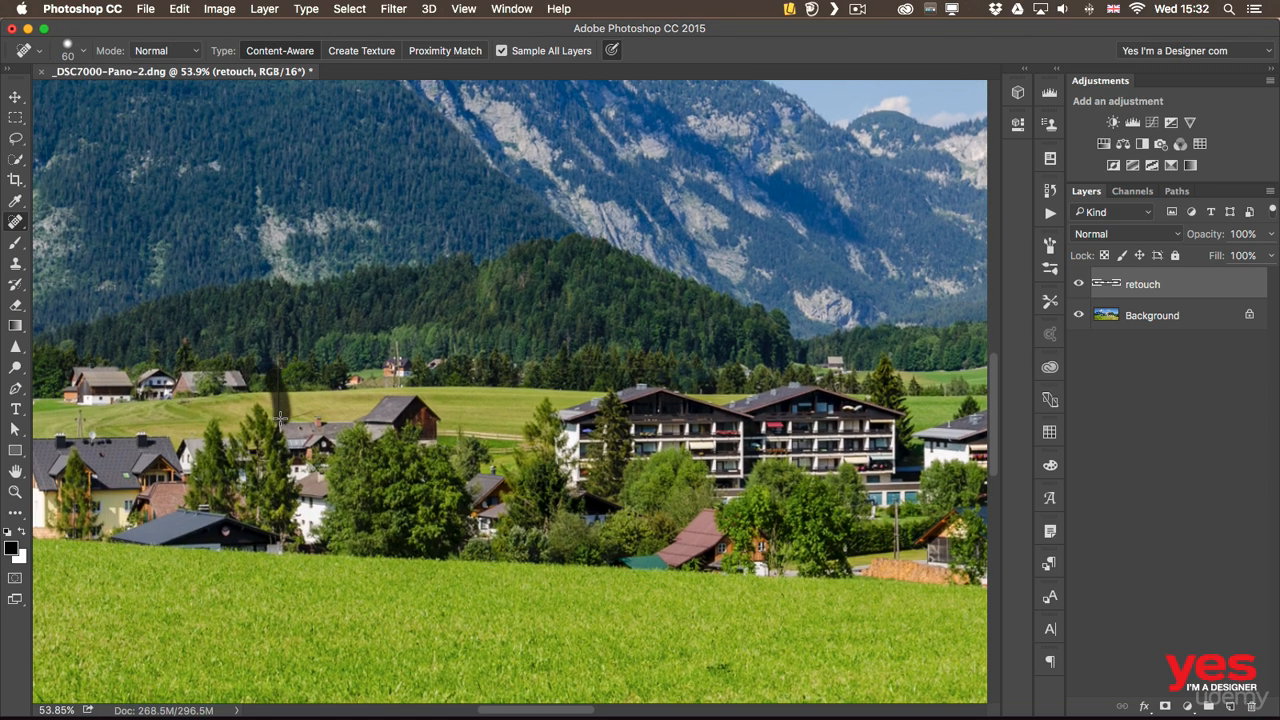
left_click_drag(301, 413, 541, 383)
scroll(541, 383, "left", 2)
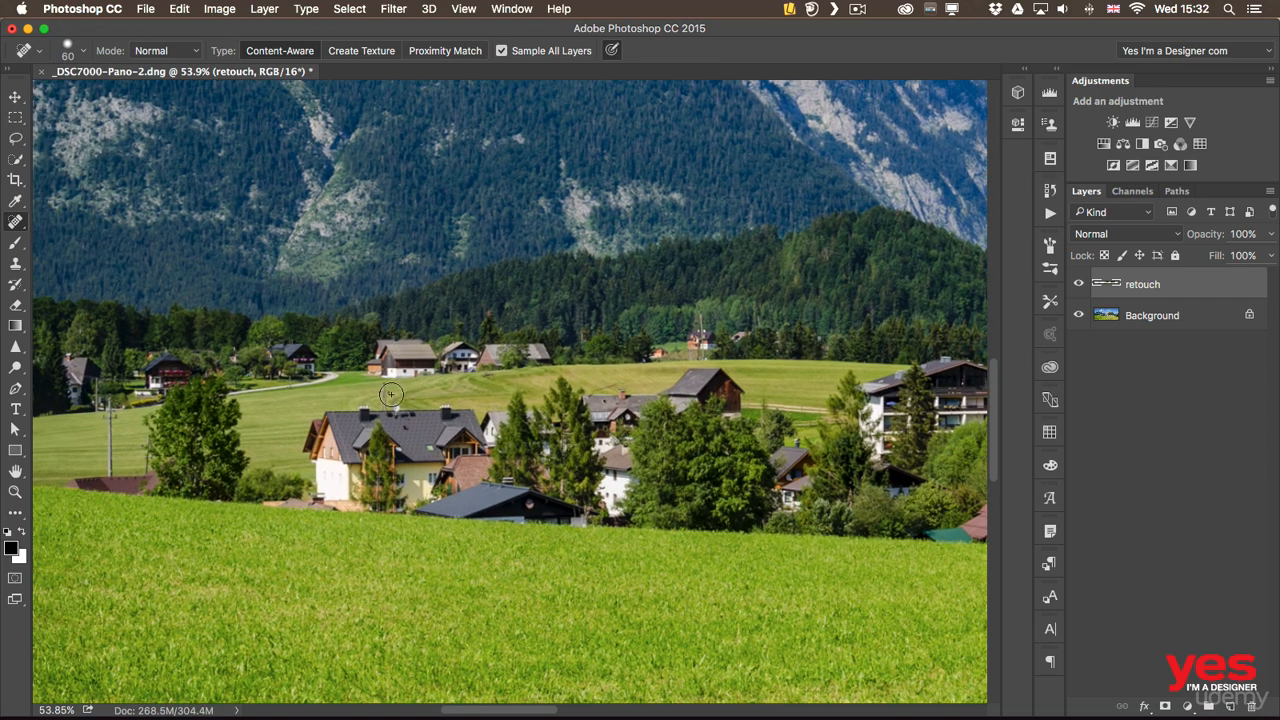
scroll(365, 390, "left", 4)
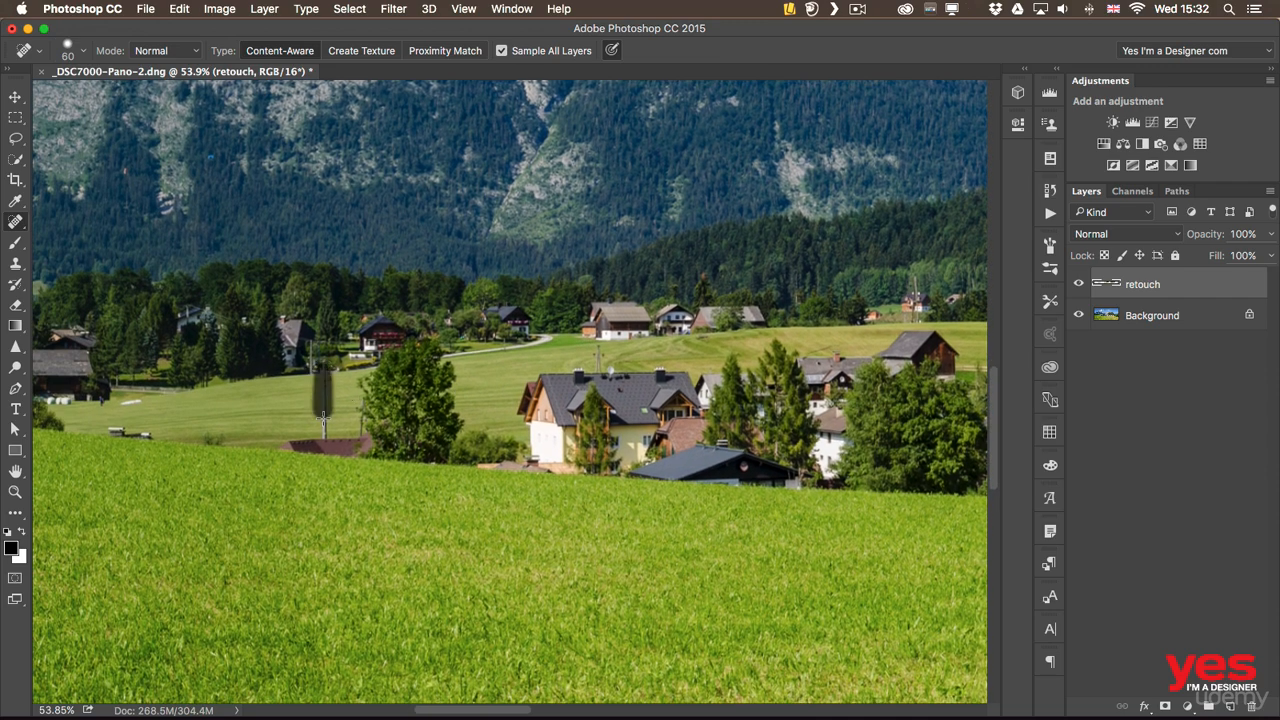
mouse_move(370, 430)
left_mouse_down()
mouse_move(791, 406)
mouse_move(704, 470)
left_mouse_up()
left_click_drag(732, 372, 640, 374)
mouse_move(935, 365)
left_mouse_down()
mouse_move(702, 396)
mouse_move(547, 383)
left_mouse_up()
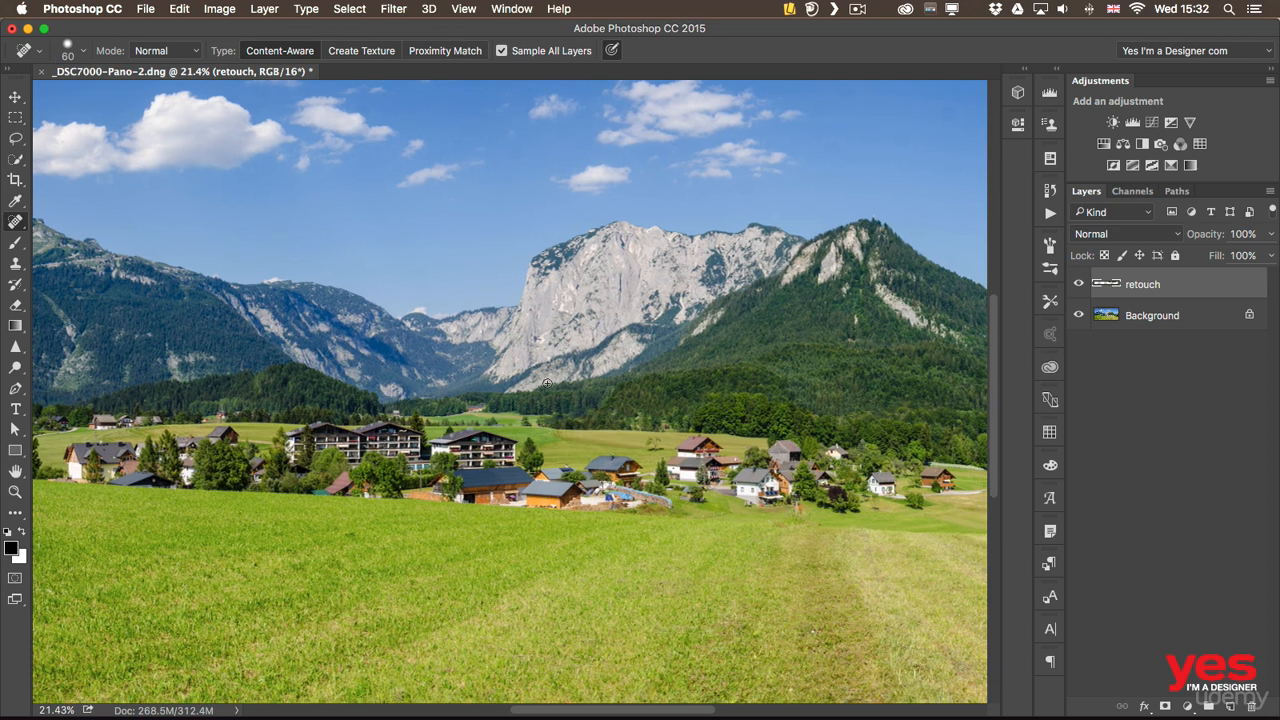
Compare the panorama with the retouch layer hidden and shown
left_click(1078, 285)
left_click(1079, 285)
left_click_drag(625, 422, 580, 415)
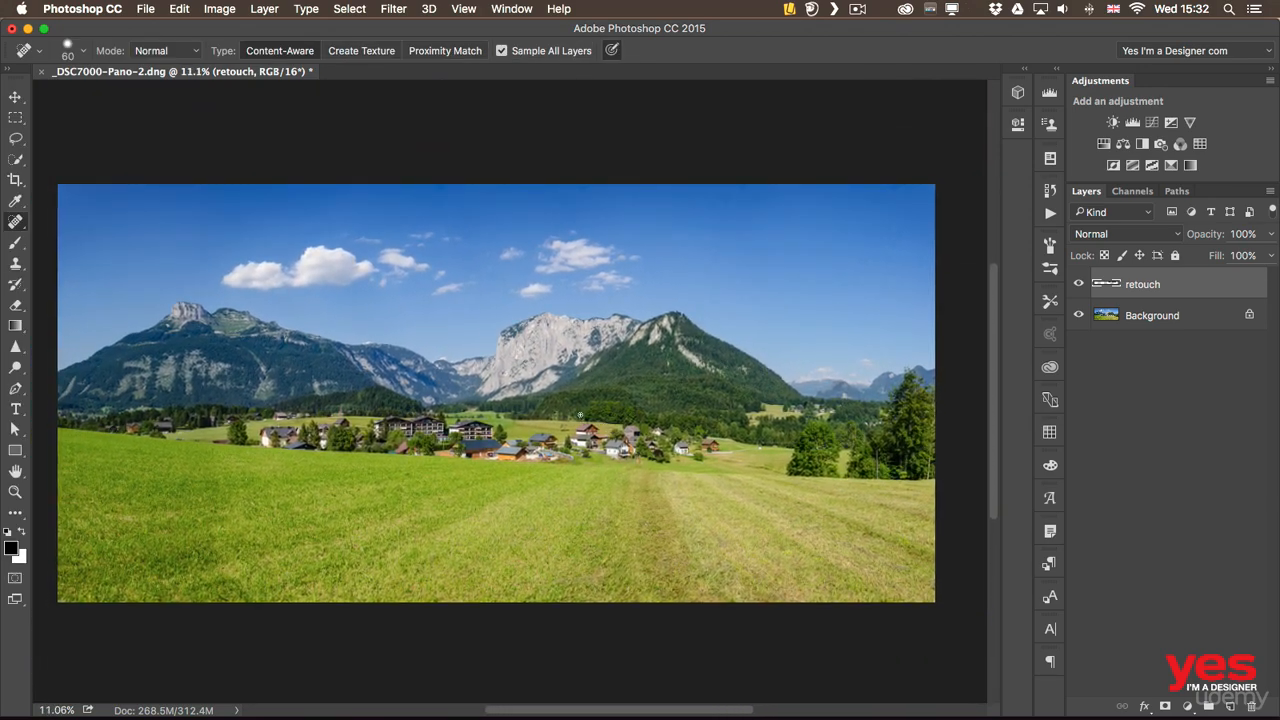
Crop away the lower part of the foreground meadow from the panorama
key("c")
left_click_drag(497, 597, 503, 562)
key("Return")
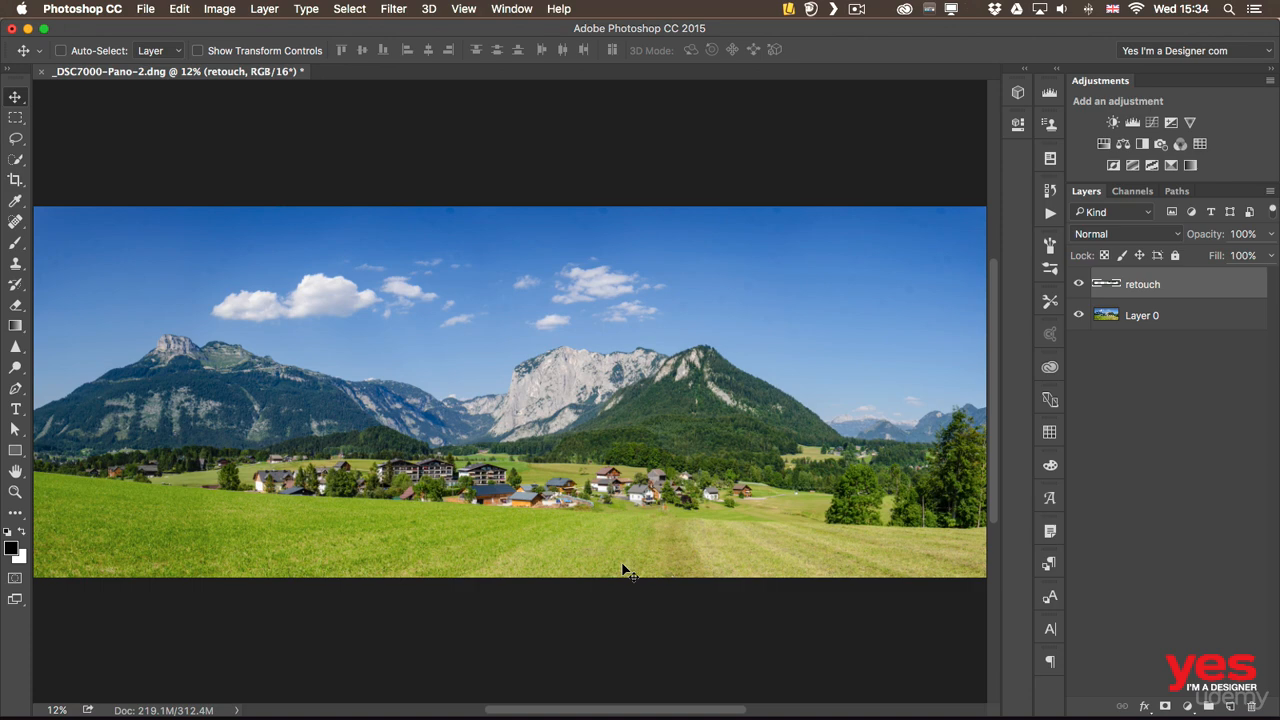
Place the Balloon graphic from the Masked images library, enlarge it, and position it in front of the left mountain ridge
left_click(1050, 369)
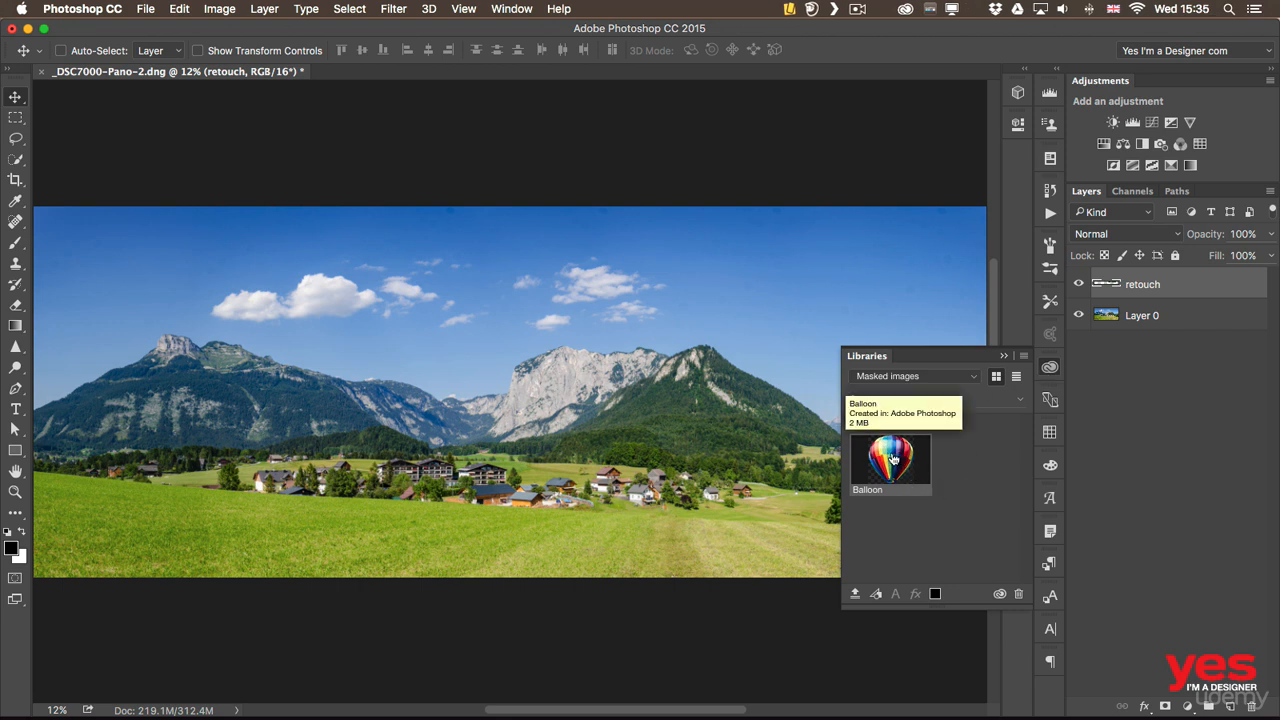
left_click_drag(893, 458, 451, 327)
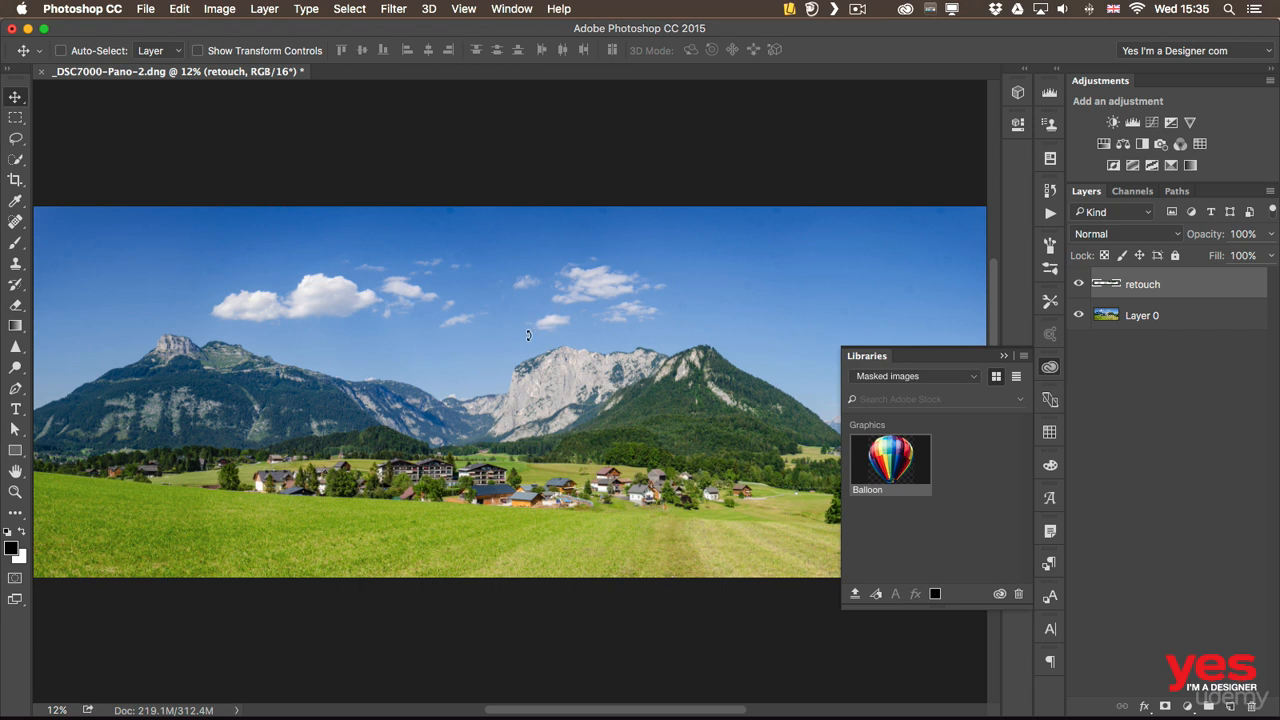
left_click_drag(528, 335, 512, 341)
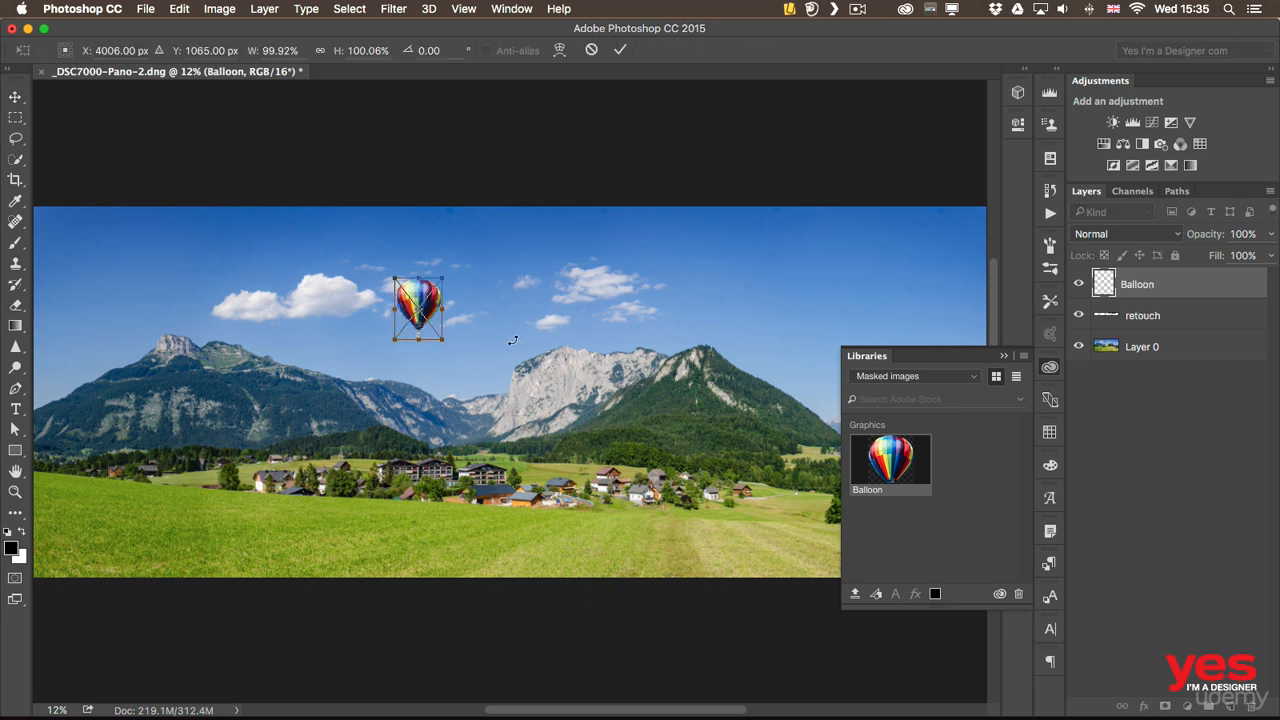
left_click(1050, 369)
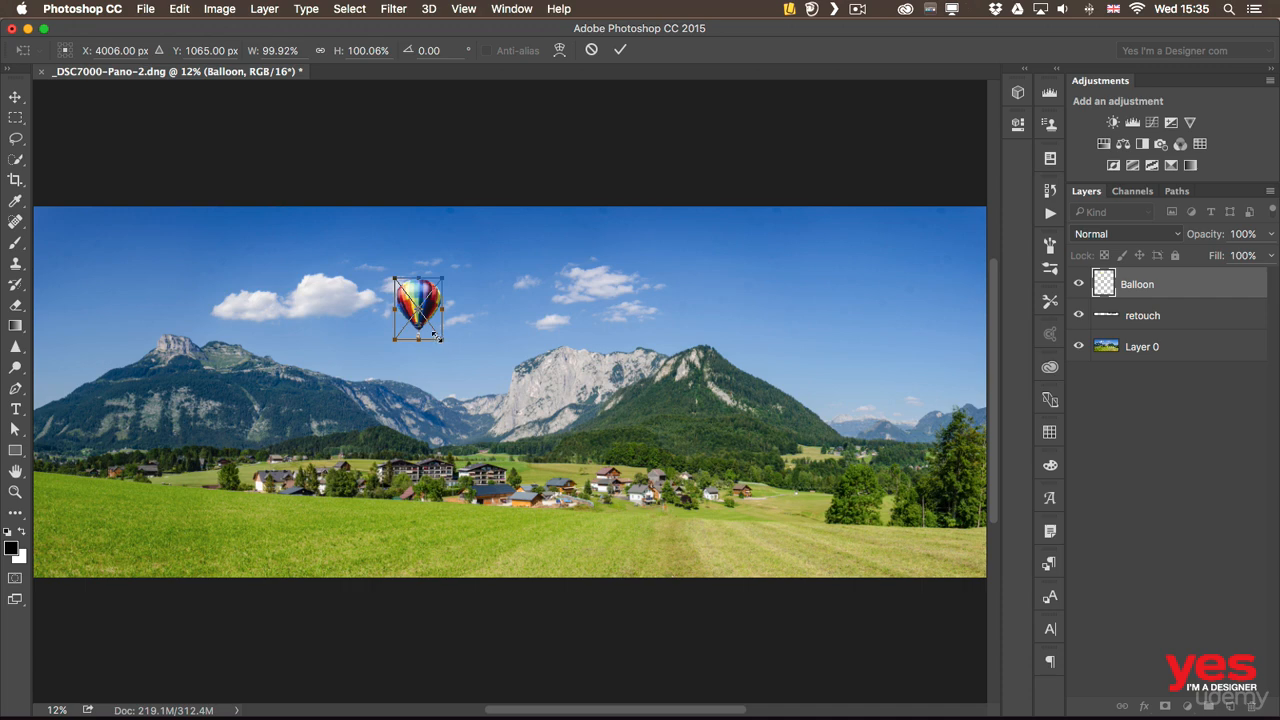
left_click_drag(443, 345, 456, 366)
key("Return")
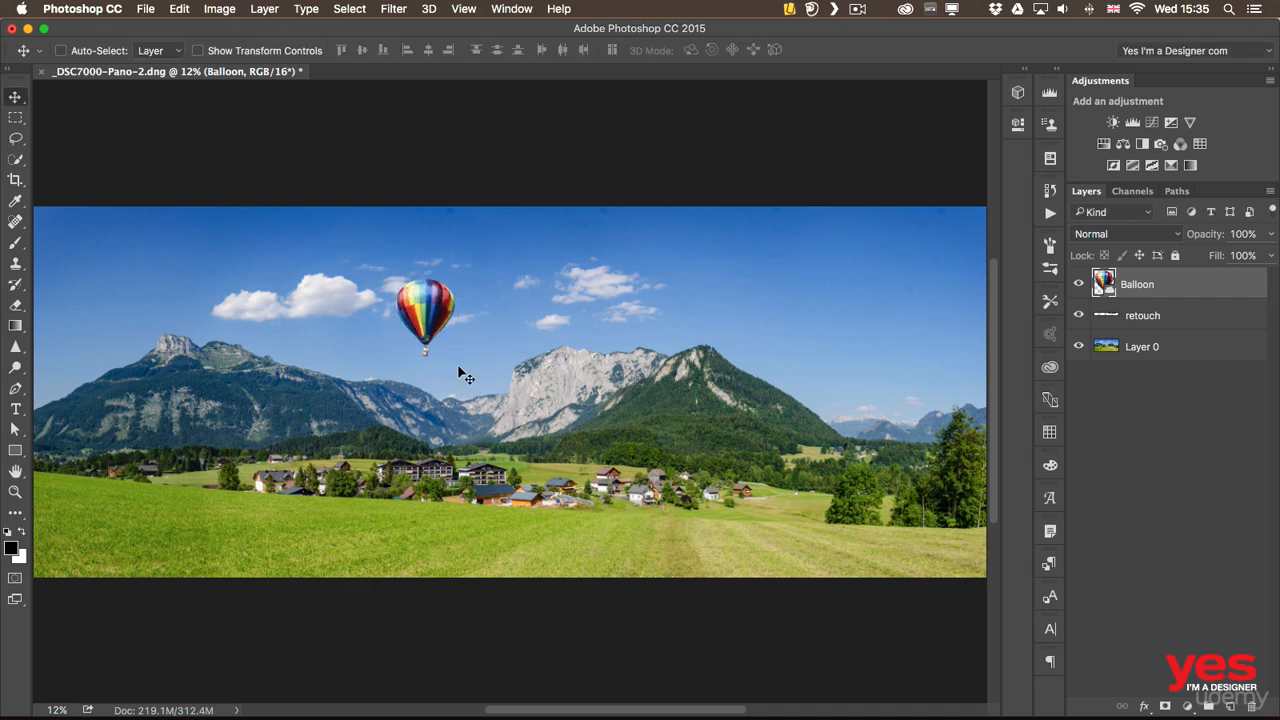
left_click_drag(425, 310, 329, 342)
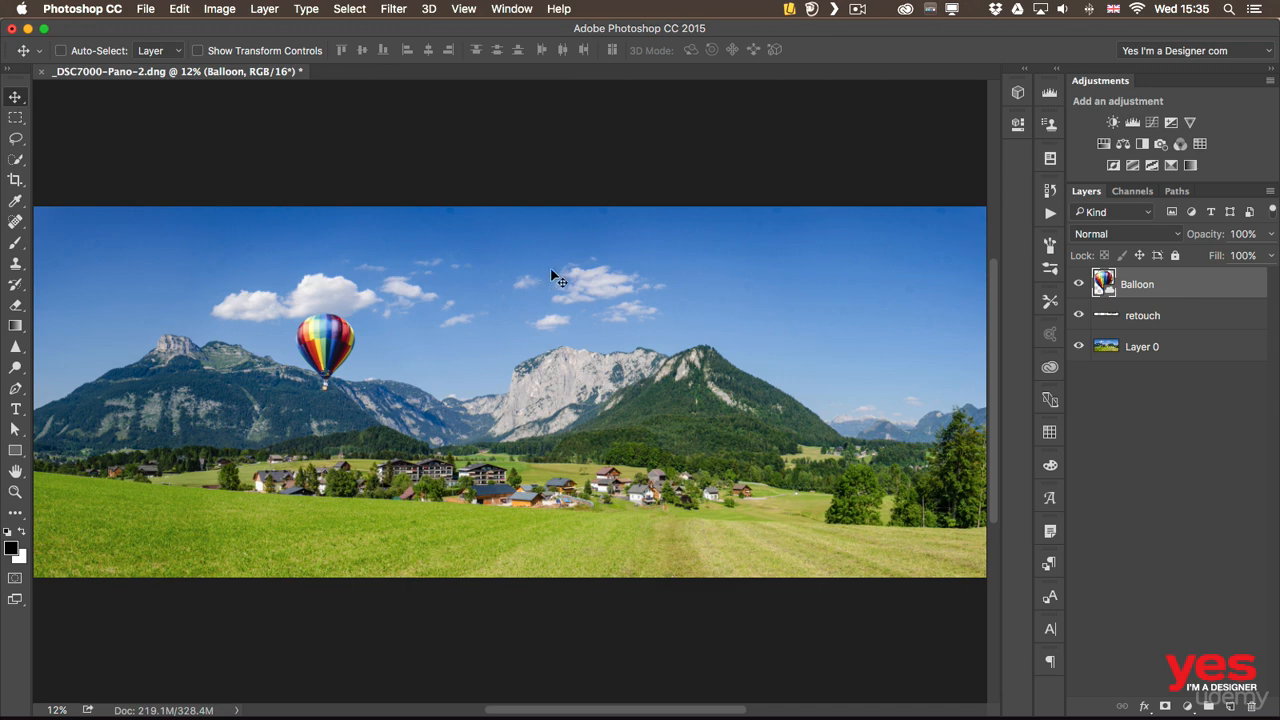
Save the edited panorama and switch back to Lightroom
left_click(141, 8)
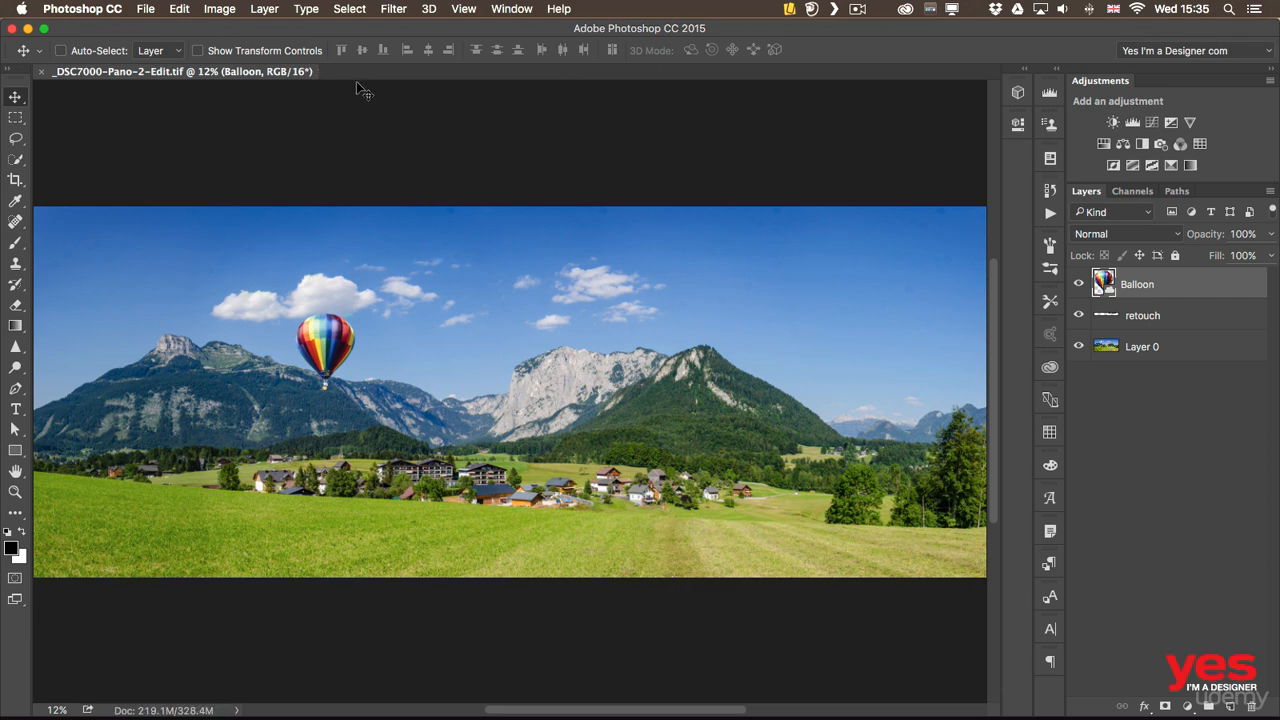
key("super+Tab")
key("super+Tab")
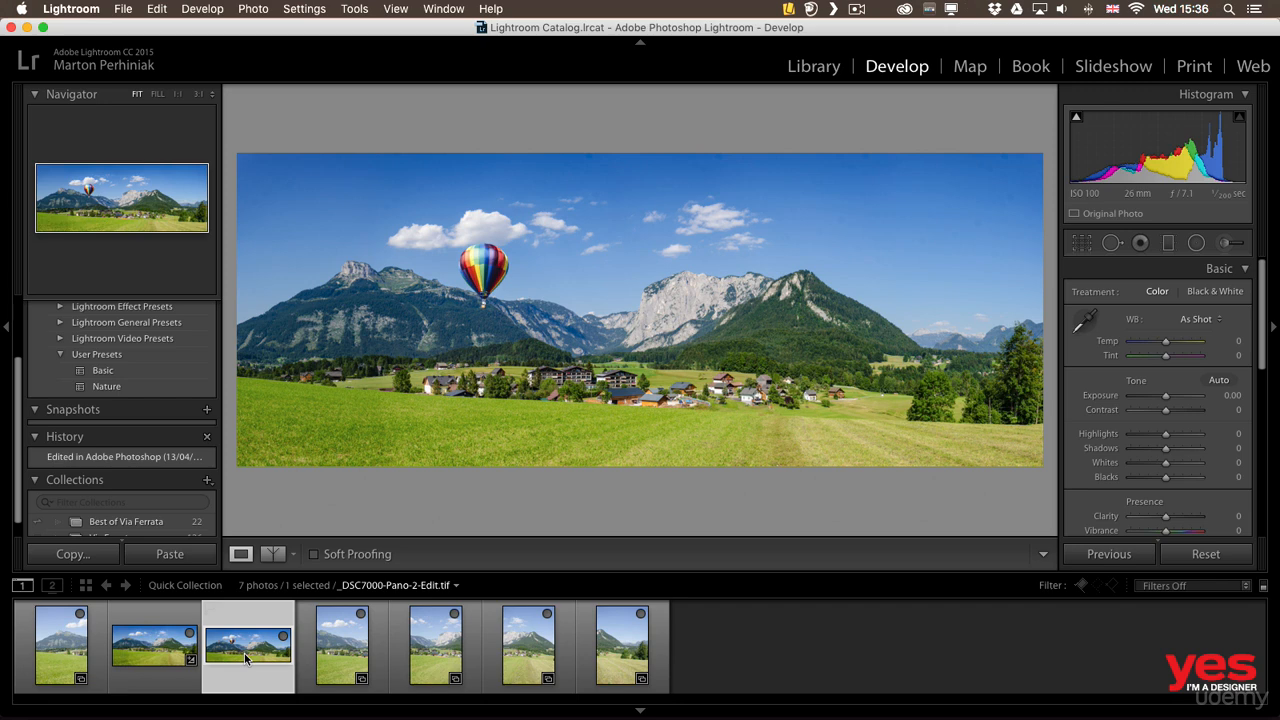
Add the balloon panorama to the Best of Via Ferrata collection in the Library module and open that collection
left_click(820, 68)
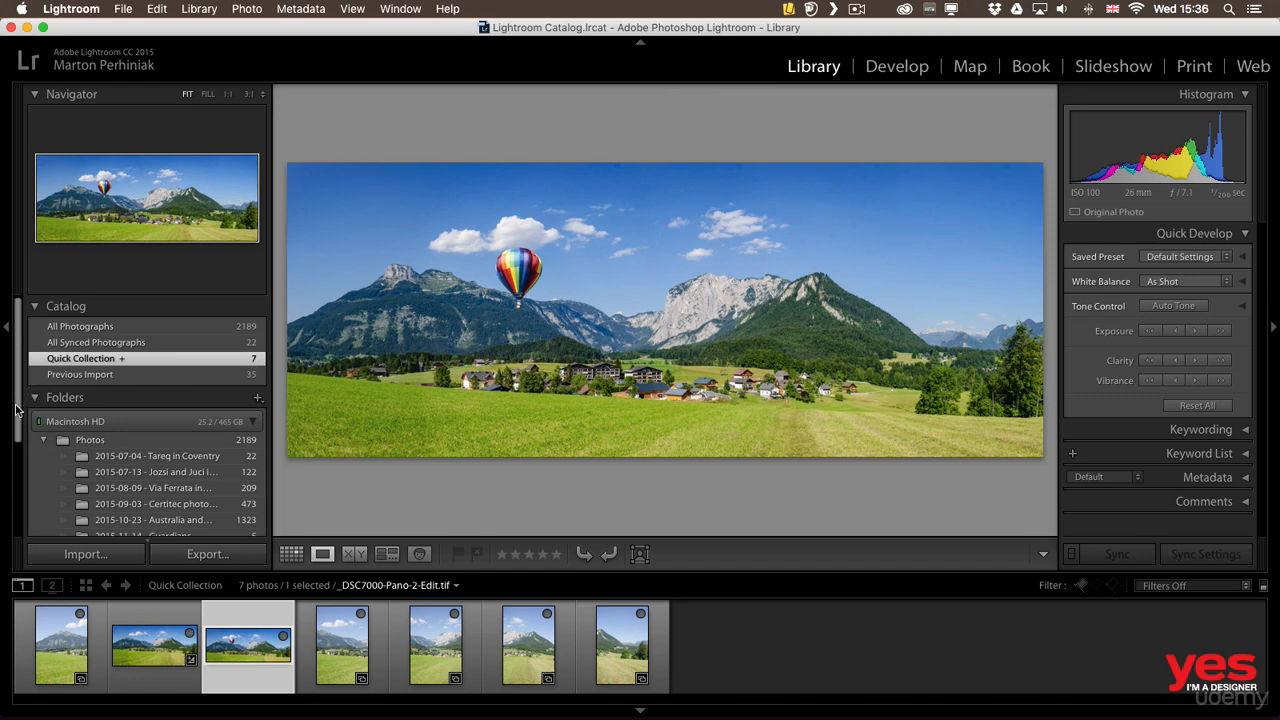
left_click_drag(16, 408, 12, 498)
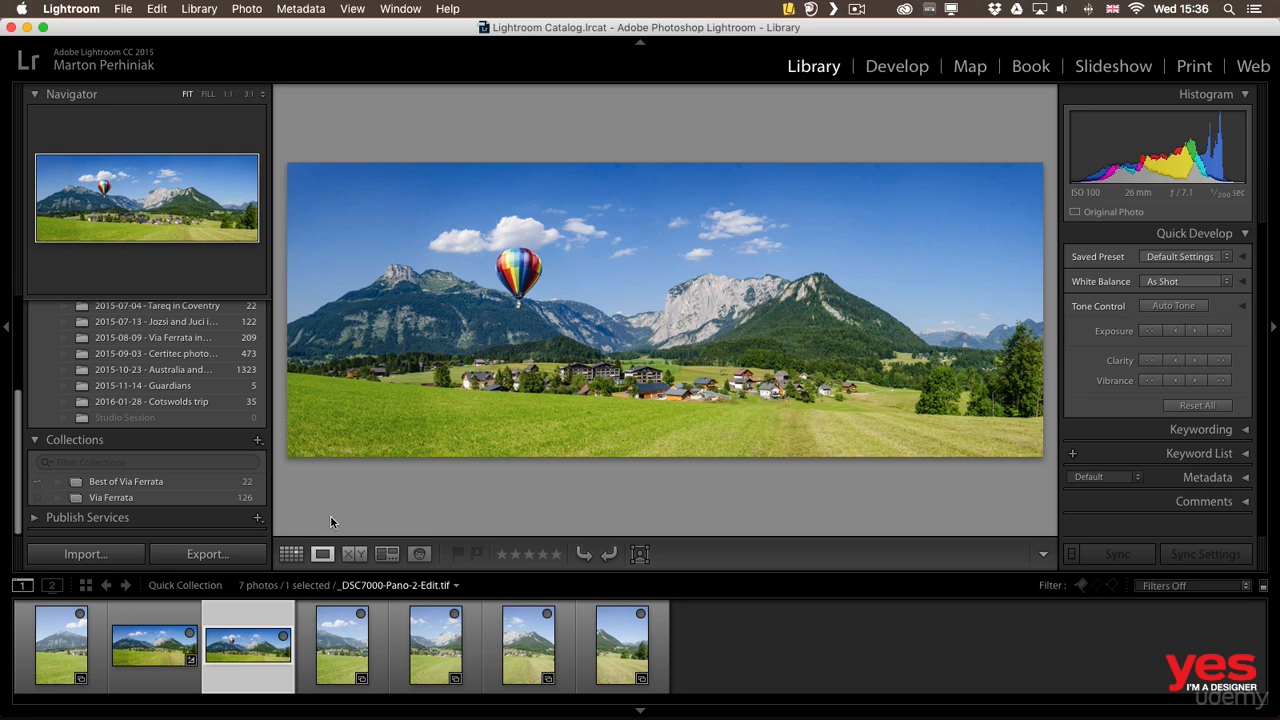
mouse_move(168, 488)
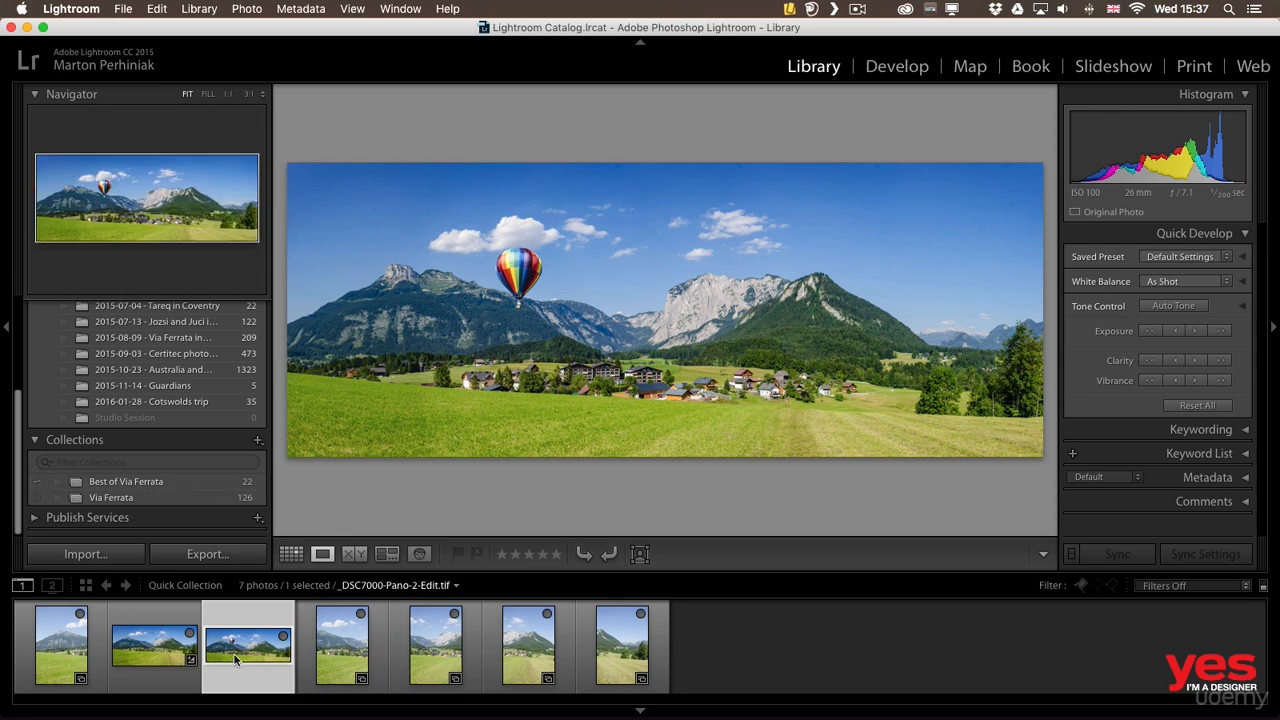
left_click_drag(250, 648, 155, 481)
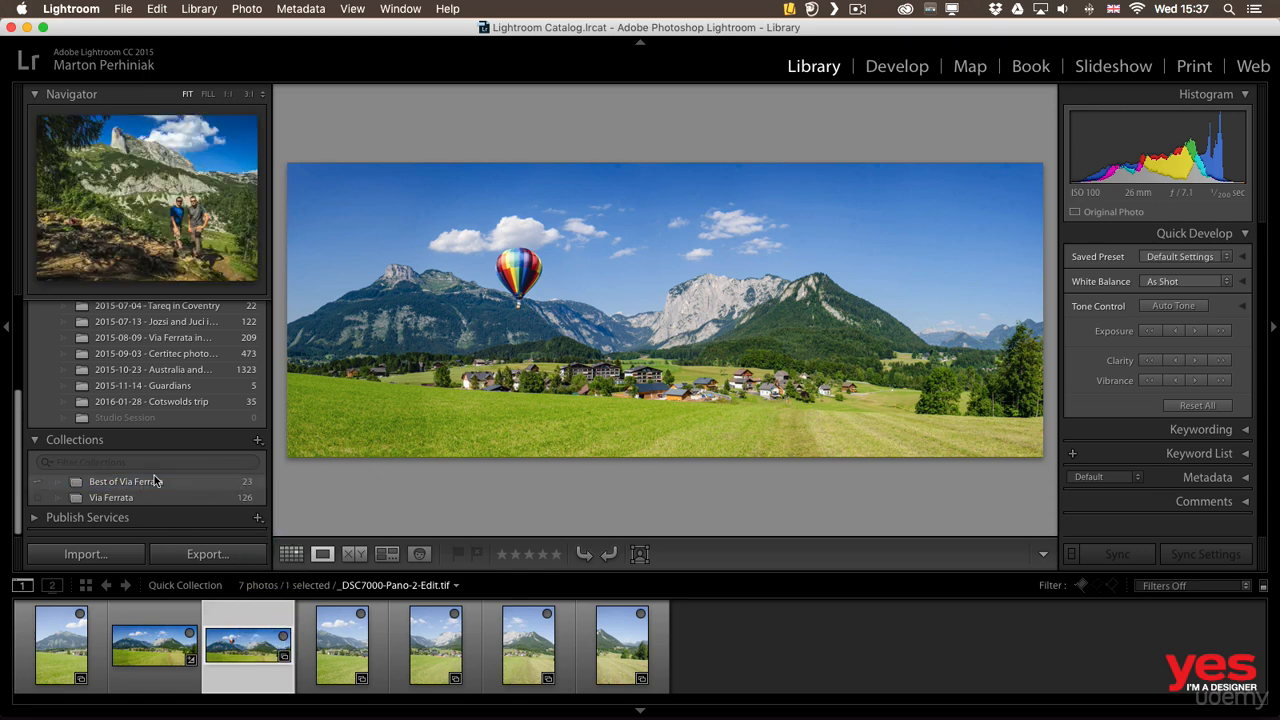
left_click(157, 482)
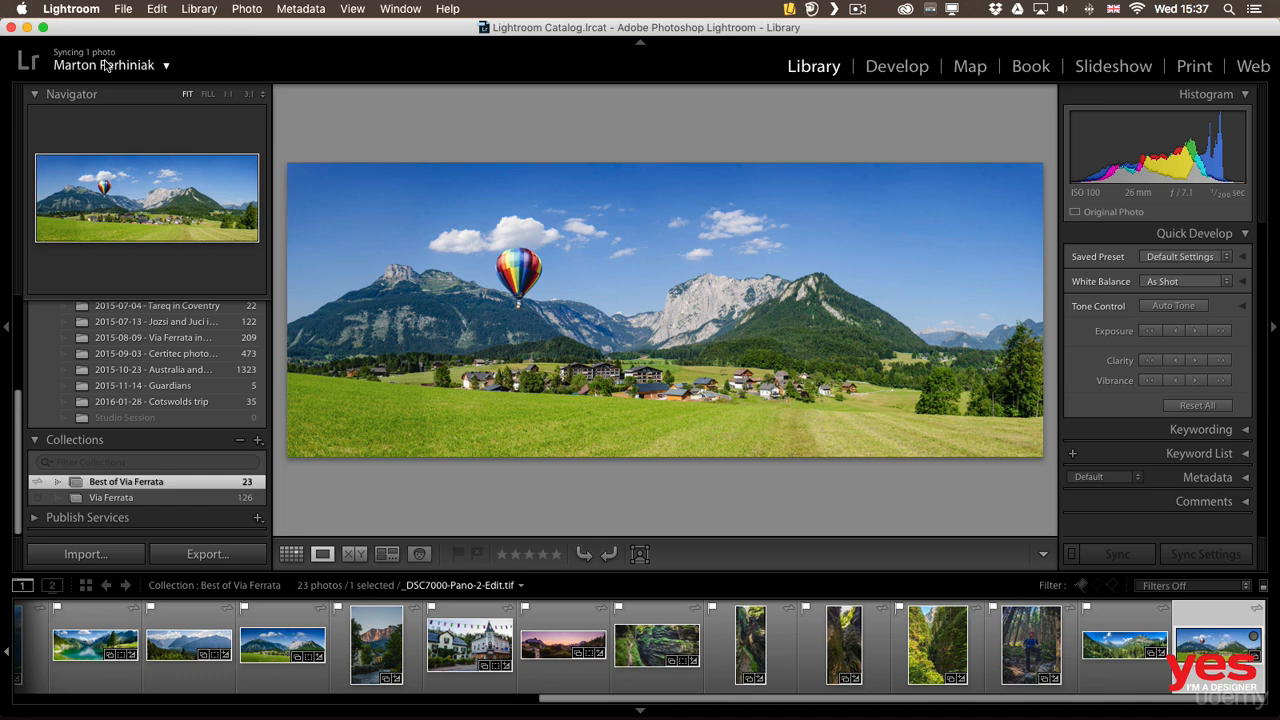
Check the Lightroom mobile sync activity and switch from the Reflector 2 iPad view back to Lightroom
left_click(167, 67)
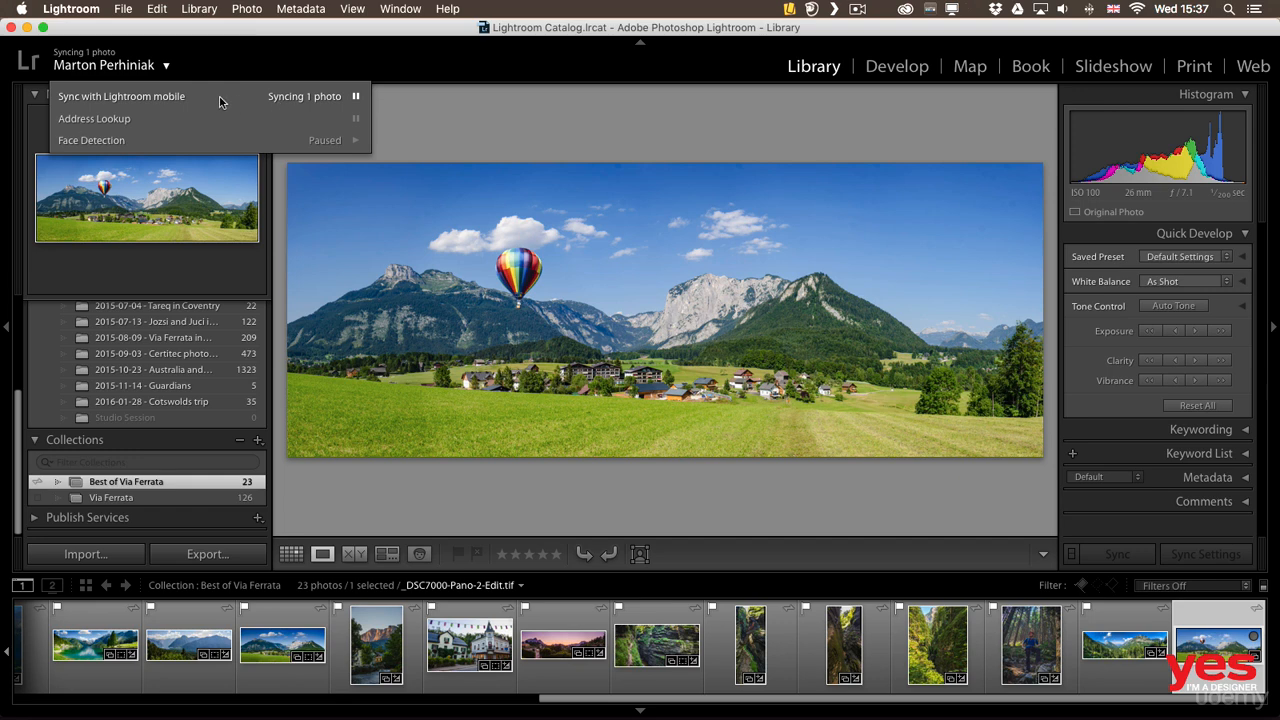
left_click(309, 68)
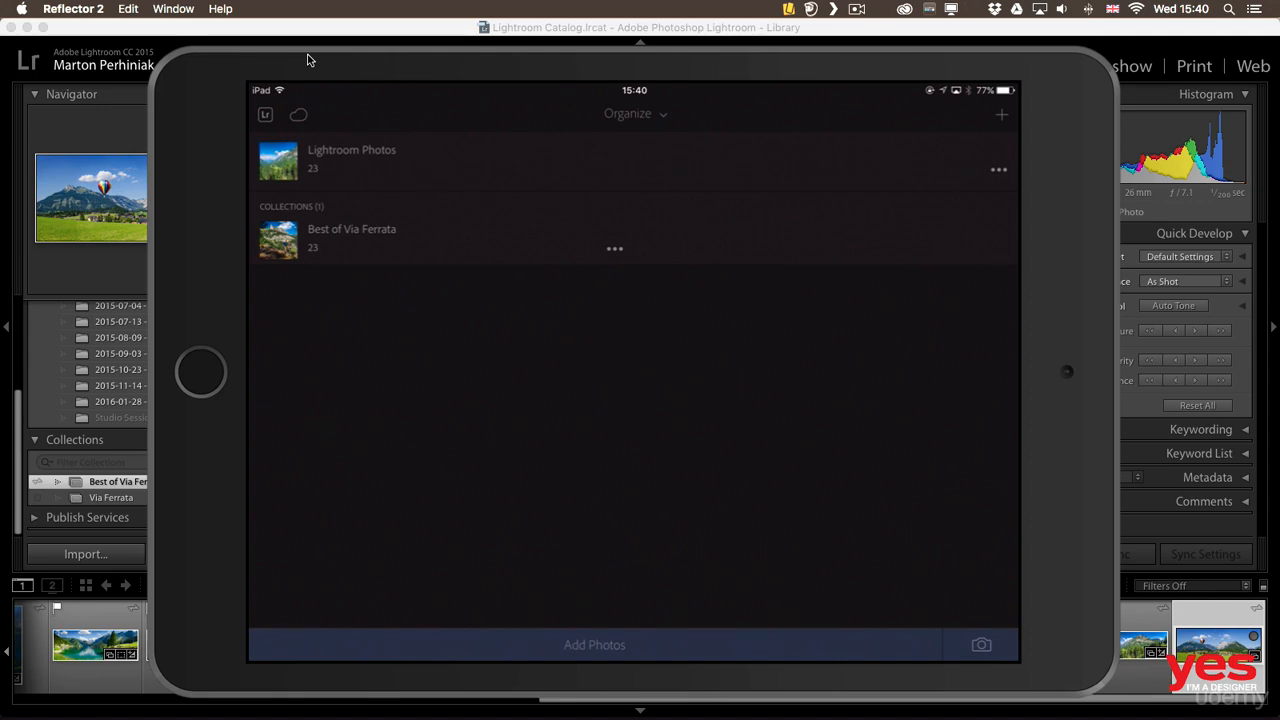
key("super+Tab")
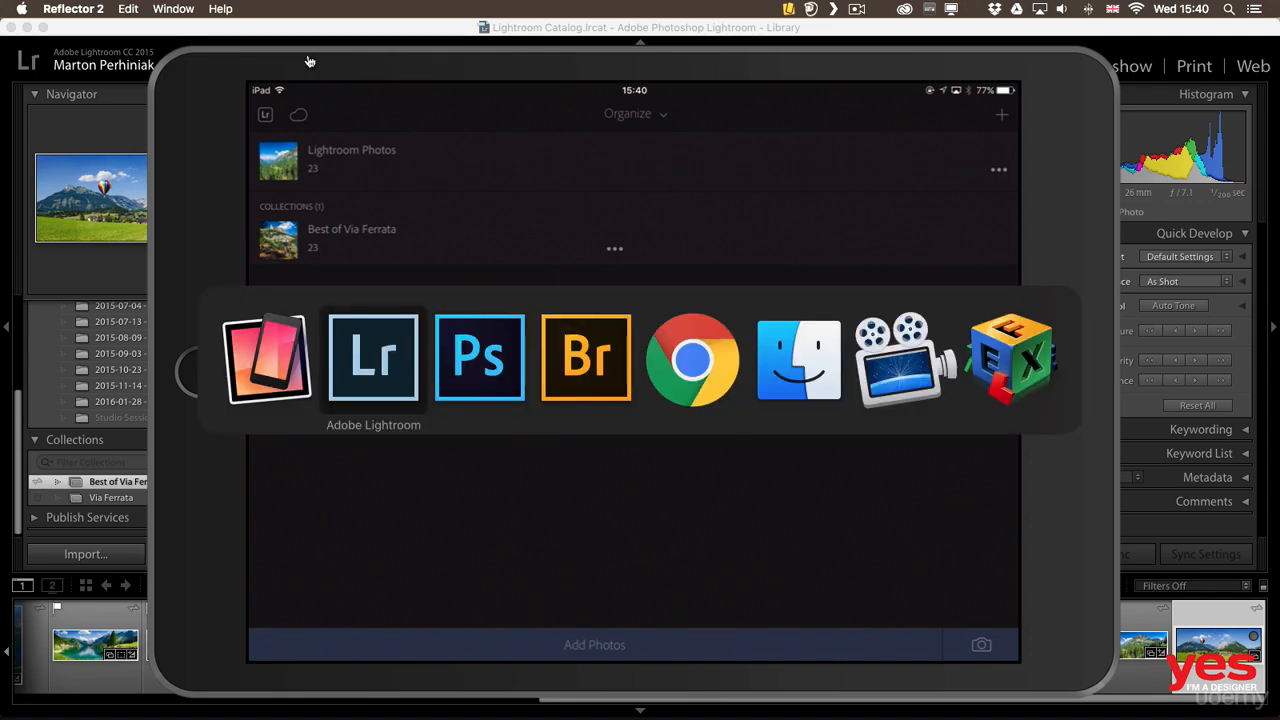